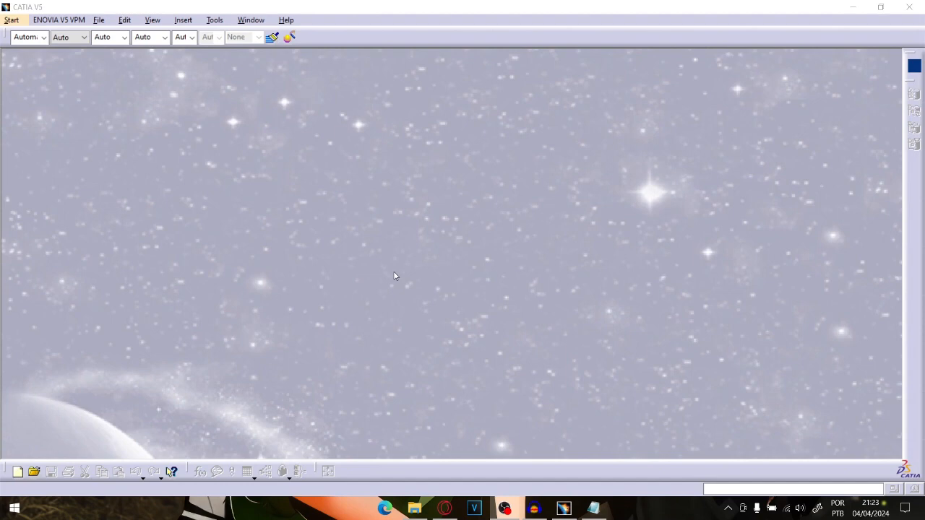
- Open the part file perfil_300.CATPart and look over the airfoil profile
left_click(414, 508)
double_click(274, 148)
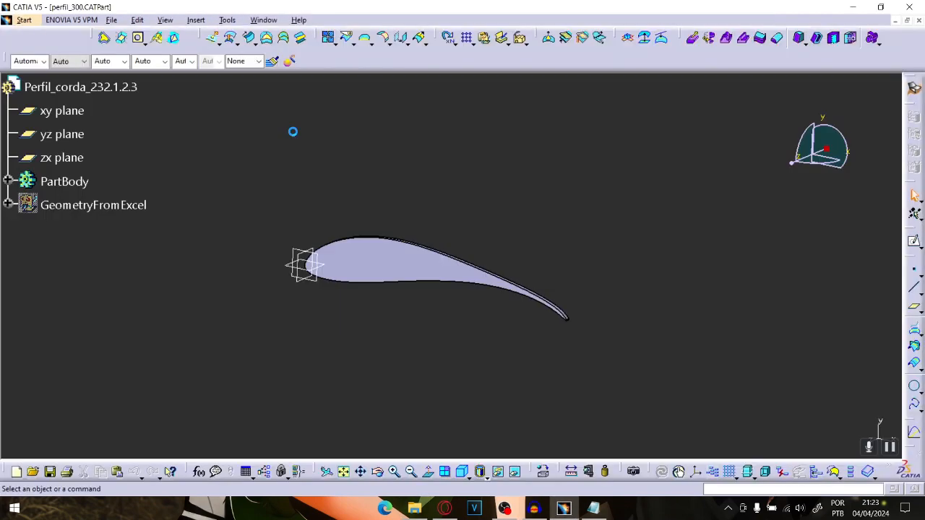
middle_click_drag(420, 301, 444, 246)
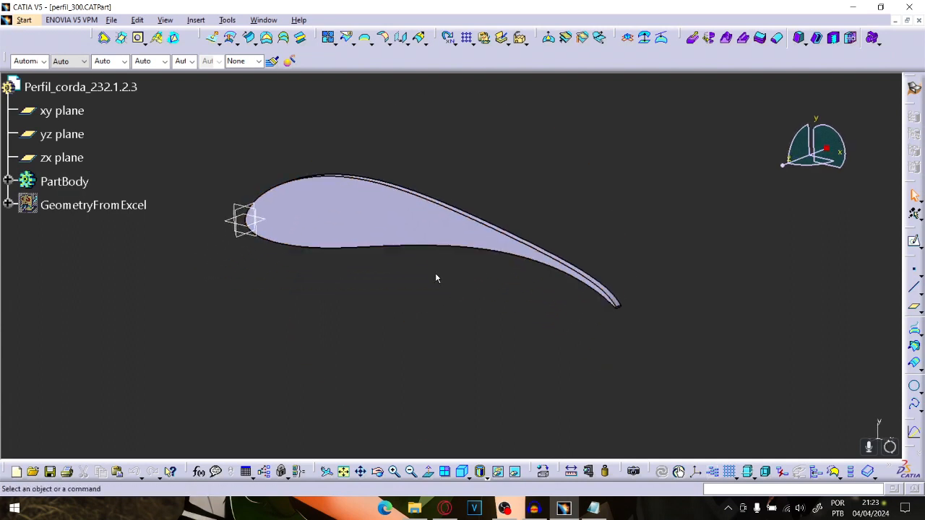
middle_click_drag(407, 246, 476, 268)
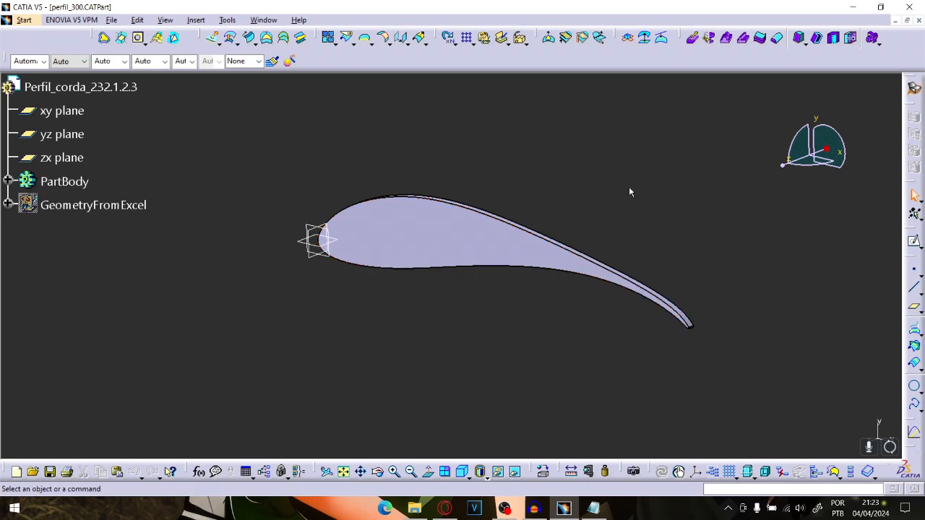
middle_click_drag(549, 266, 498, 262)
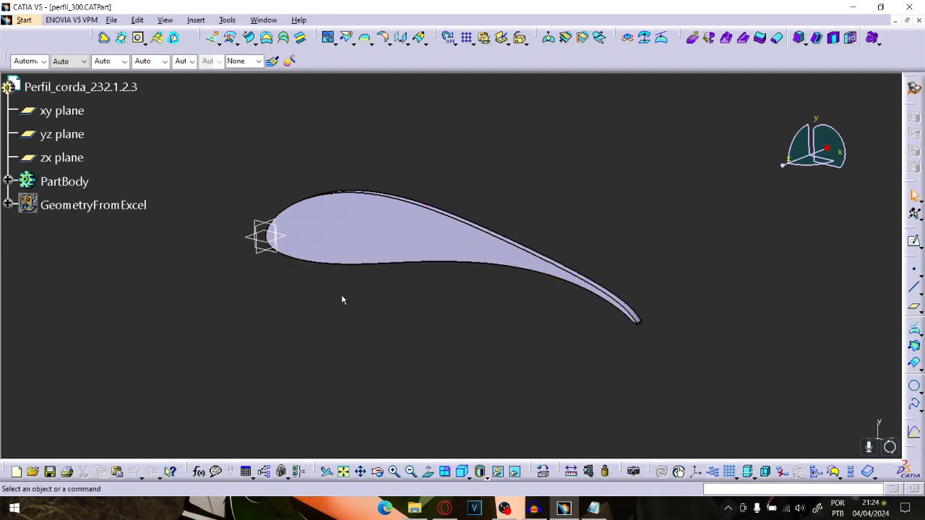
- Read the Notepad note on cutting profiles from an MDF board, and return to the CATIA part
left_click(593, 509)
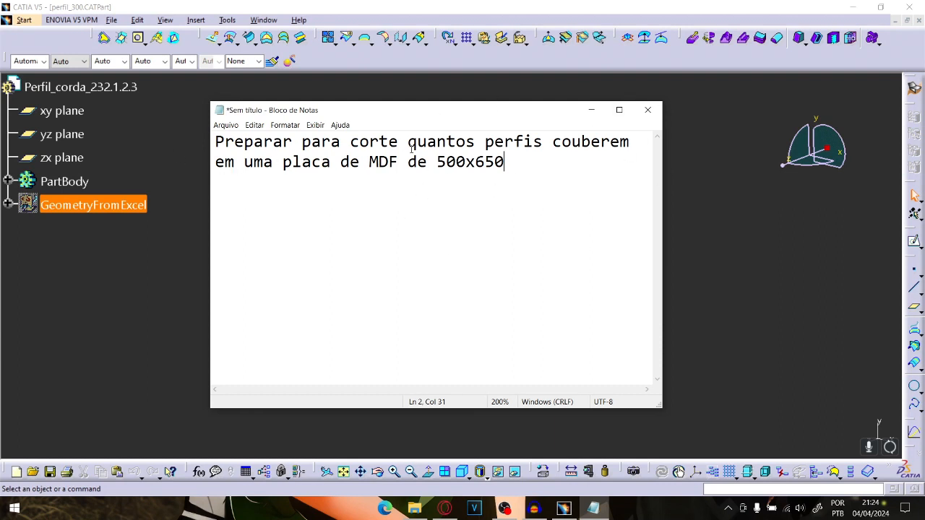
left_click_drag(374, 159, 495, 203)
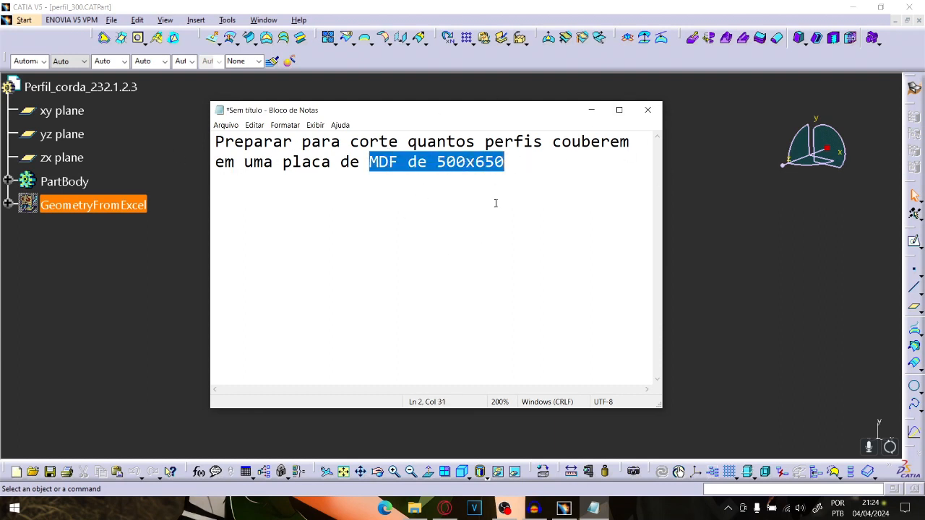
left_click(513, 266)
left_click_drag(563, 115, 560, 127)
left_click(444, 7)
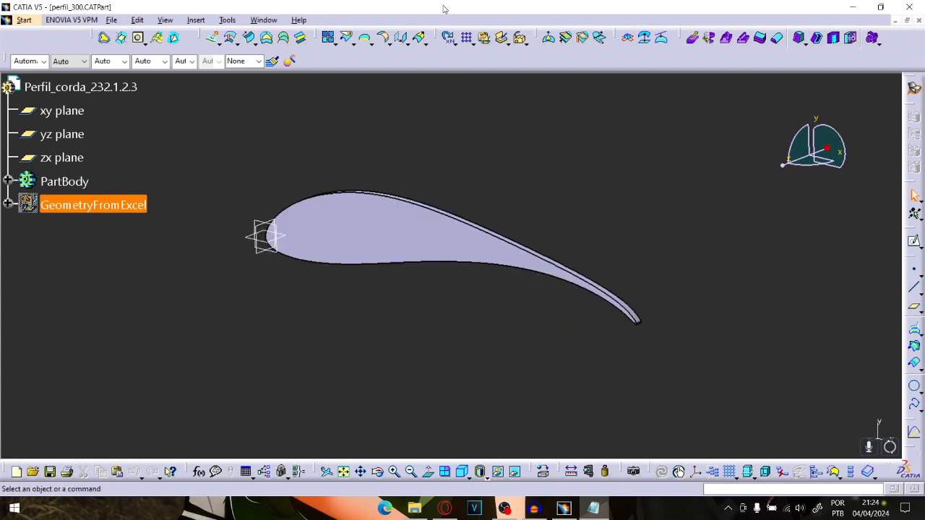
left_click(620, 313)
left_click(570, 342)
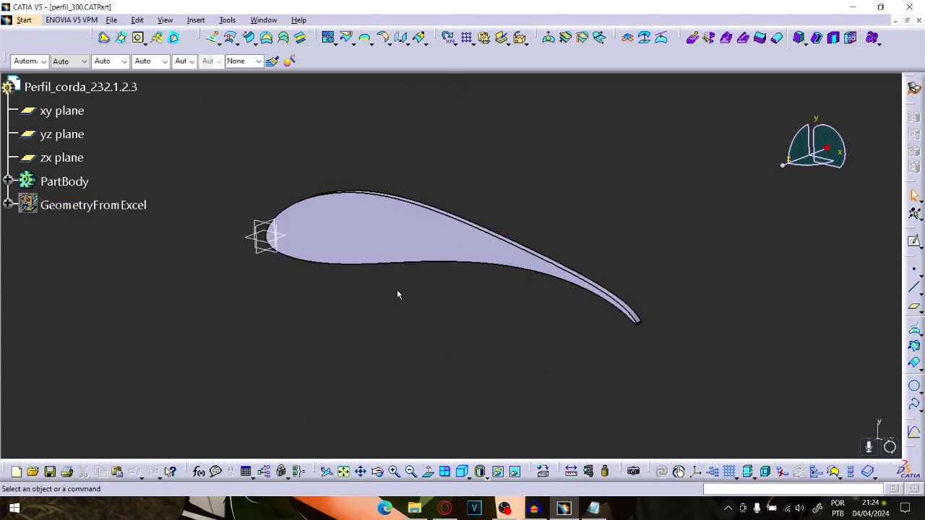
- Create a new Drafting drawing from the part with an empty layout, ISO standard, A0 ISO format and 1:1 scale
middle_click_drag(415, 317, 353, 266)
middle_click_drag(470, 347, 366, 297)
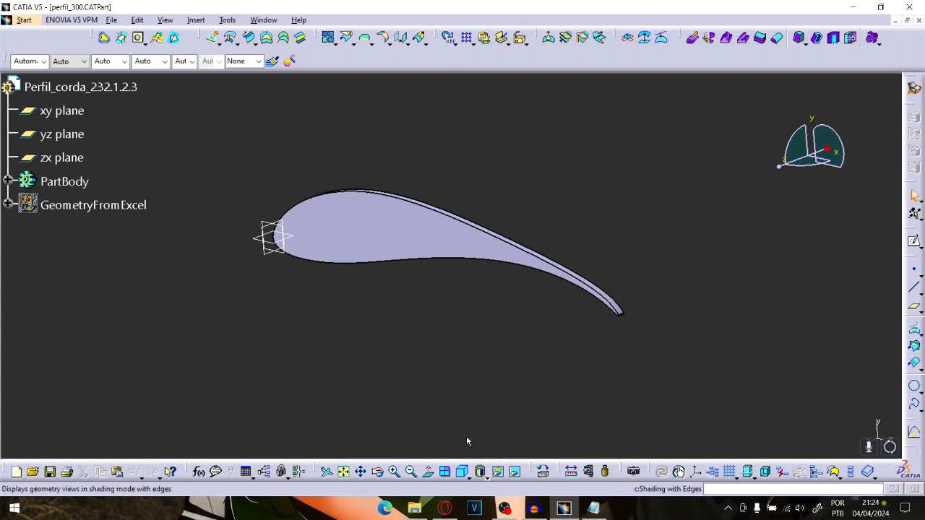
left_click(25, 20)
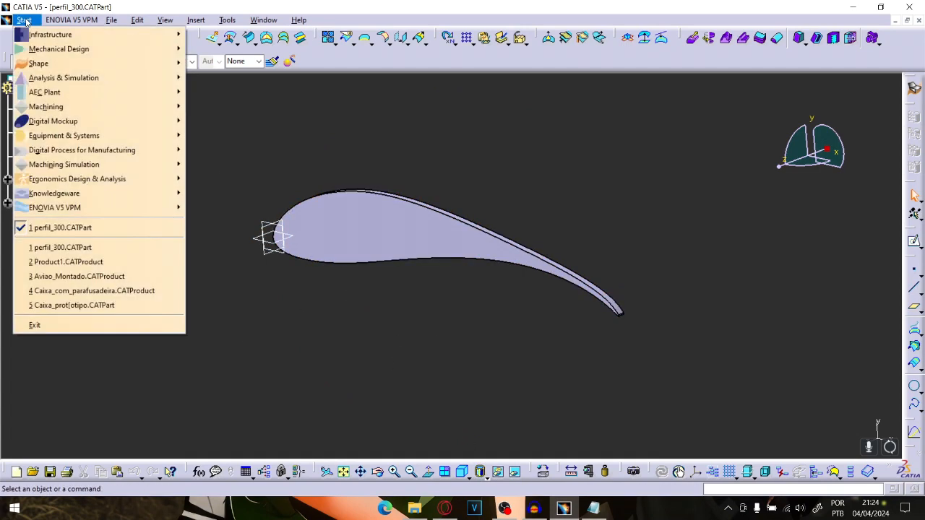
mouse_move(71, 49)
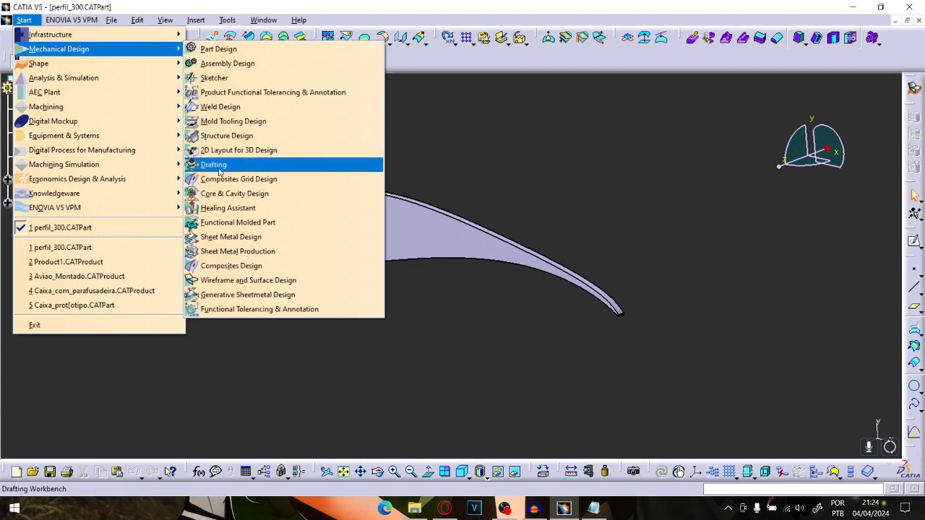
left_click(218, 169)
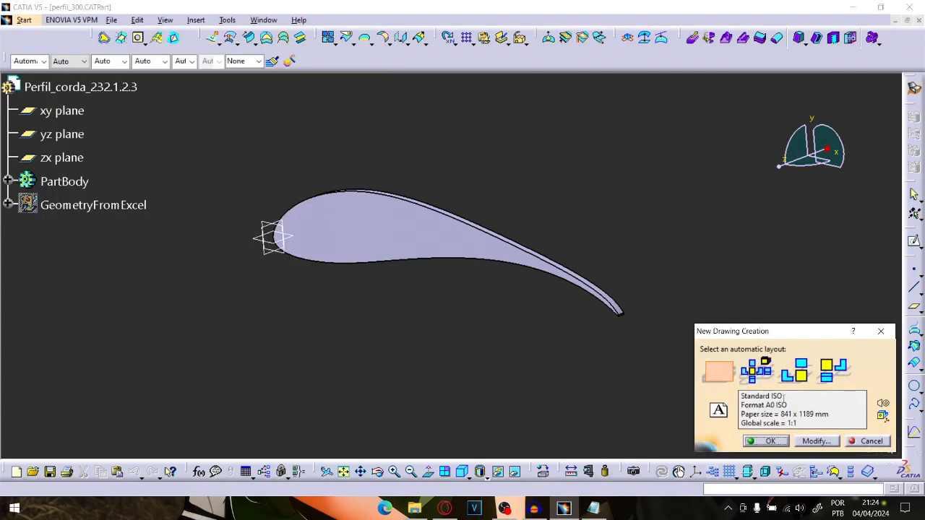
left_click(764, 442)
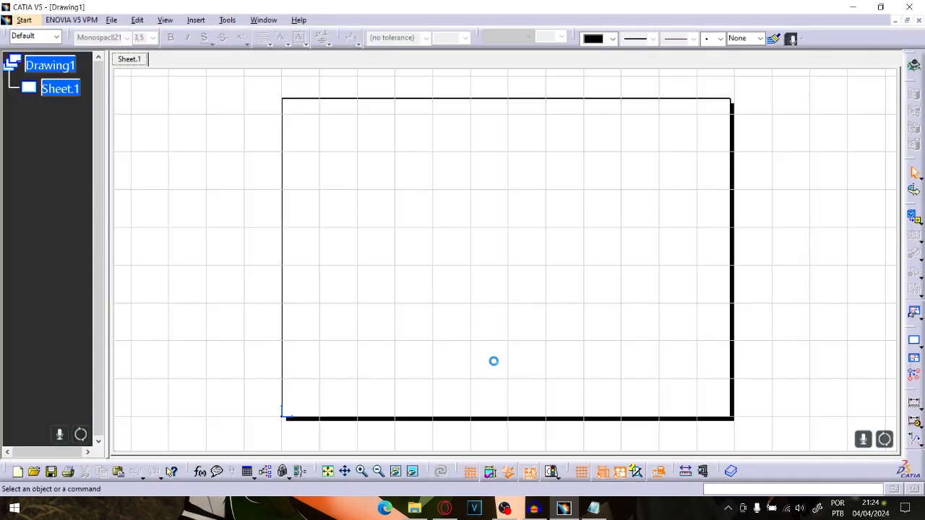
key("ctrl+a")
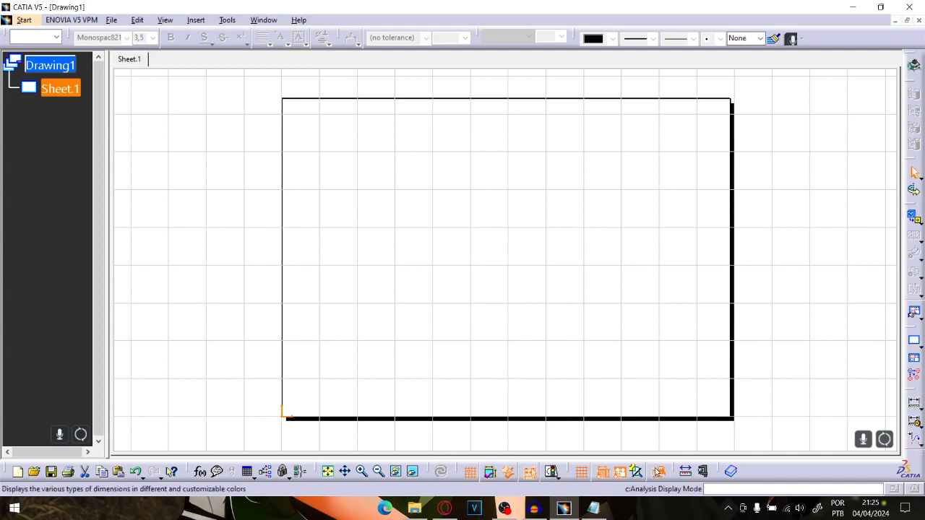
- Check the MDF board dimensions in the Notepad note and return to the drawing
left_click(592, 508)
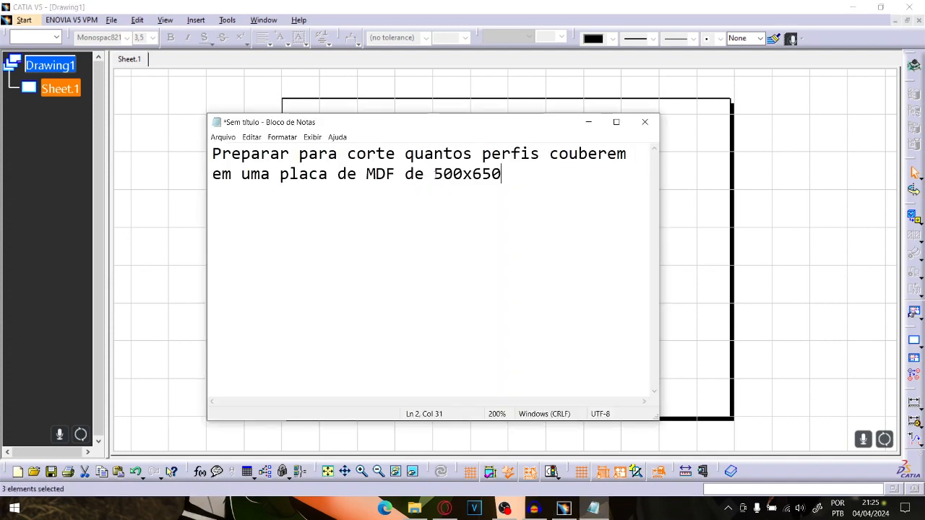
left_click_drag(442, 173, 503, 173)
left_click(442, 173)
left_click_drag(434, 173, 503, 174)
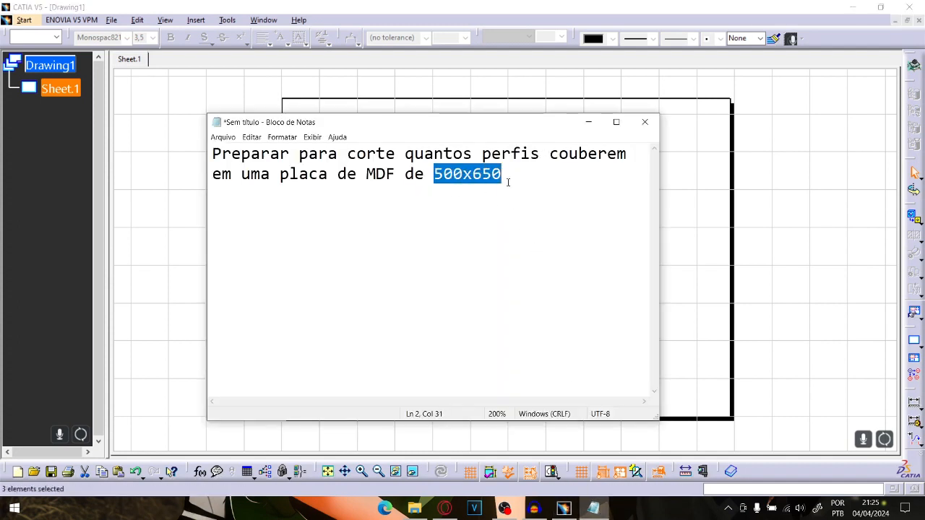
left_click(588, 122)
left_click(446, 204)
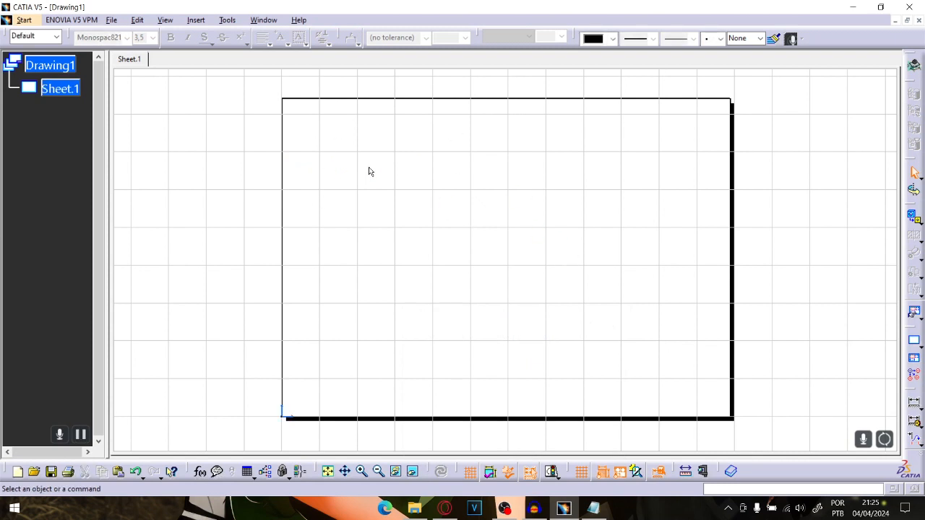
- Open the properties of Sheet.1 and examine the available paper formats
left_click(70, 65)
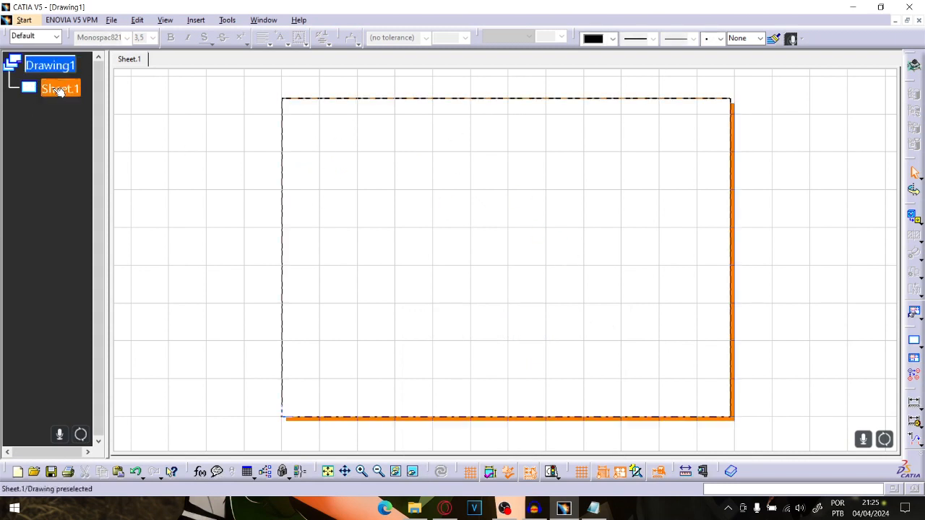
right_click(60, 87)
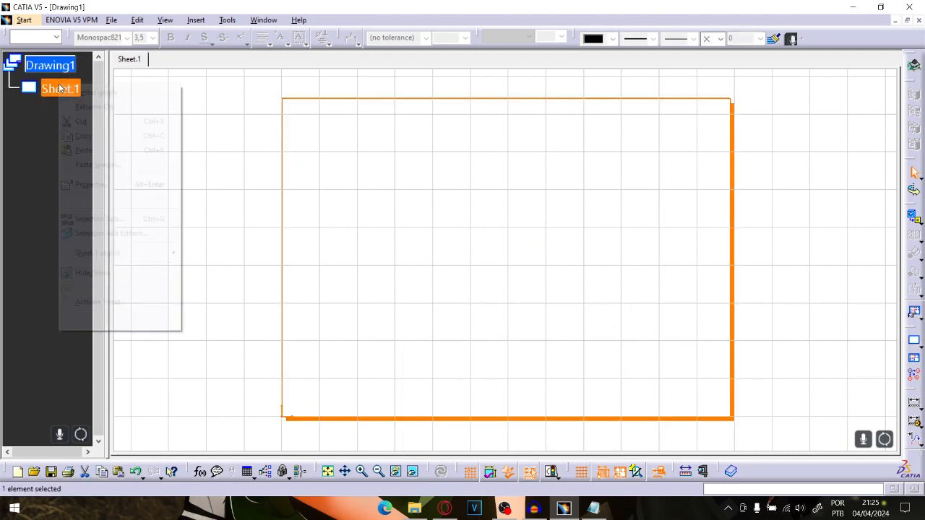
left_click(99, 190)
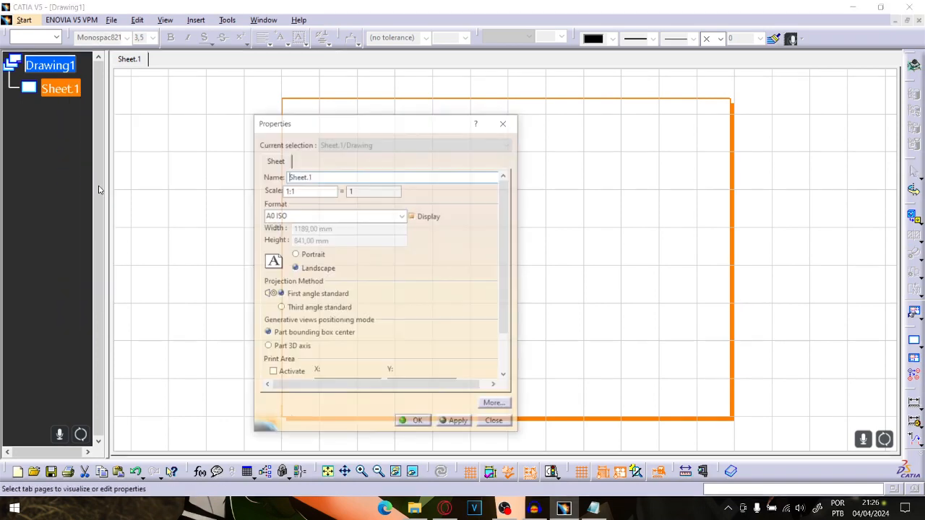
left_click_drag(397, 135, 684, 107)
left_click(723, 198)
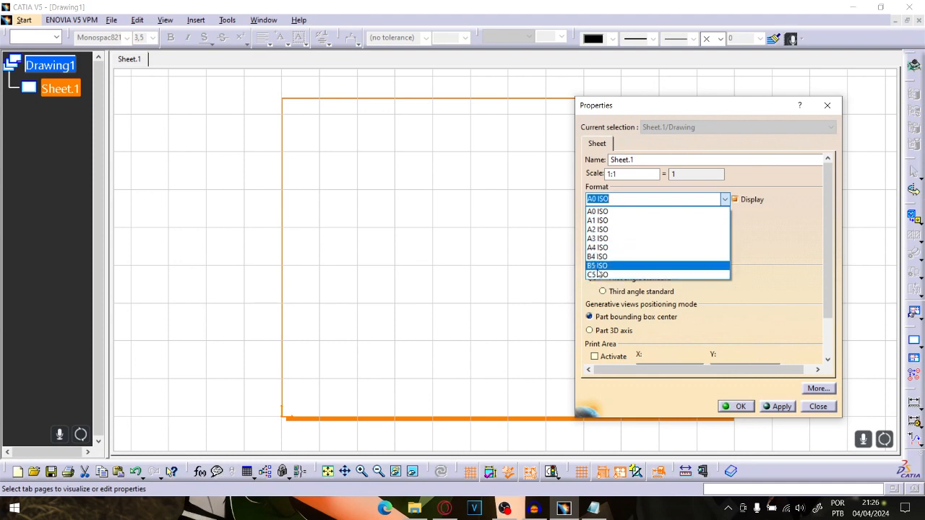
left_click(582, 304)
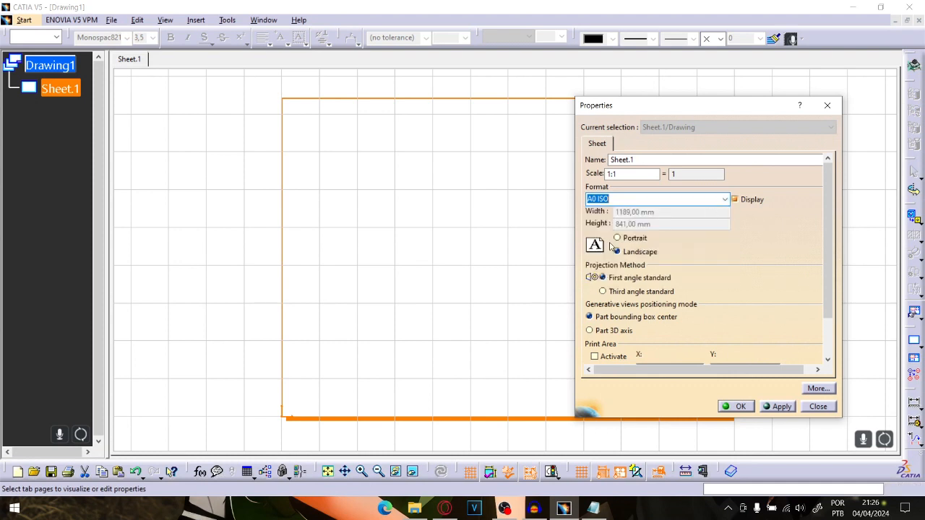
left_click_drag(671, 107, 704, 100)
left_click(757, 193)
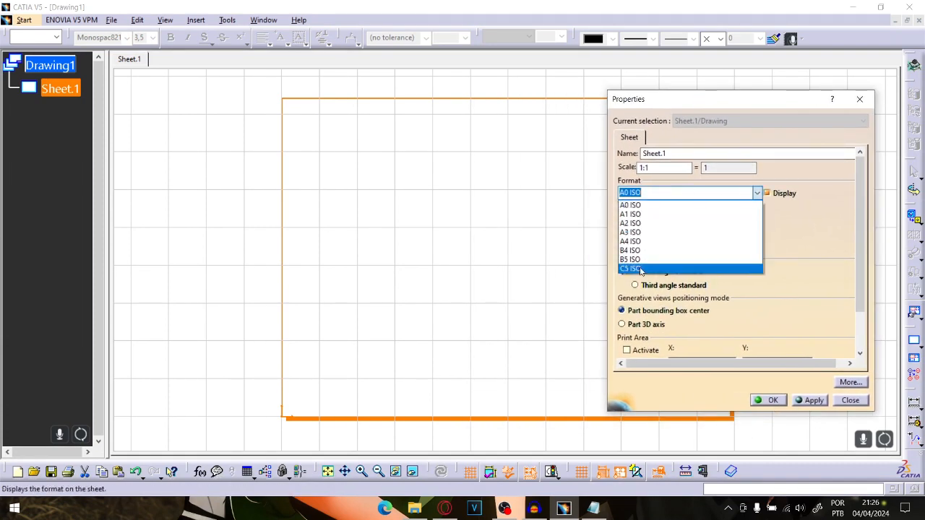
left_click(807, 255)
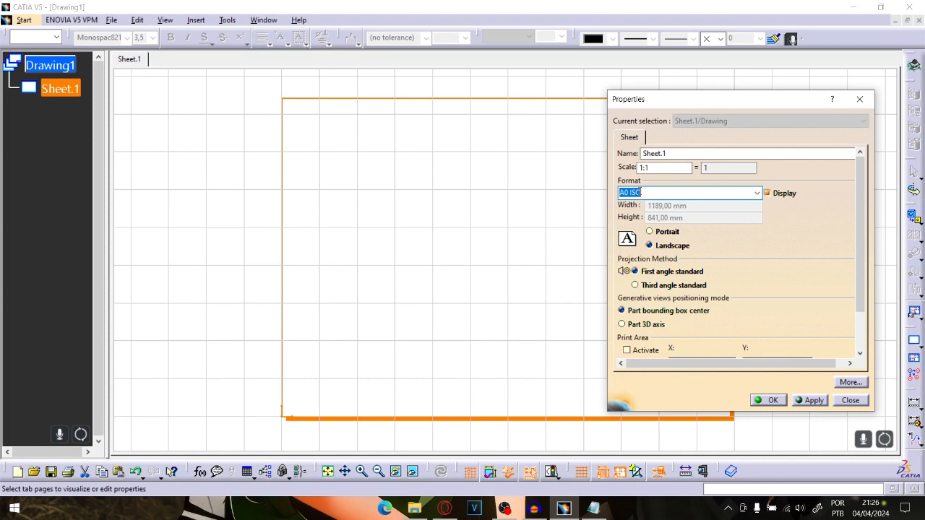
- Try to clear the A0 ISO format name in the properties of Sheet.1
key("BackSpace")
key("BackSpace")
key("BackSpace")
key("BackSpace")
key("Return")
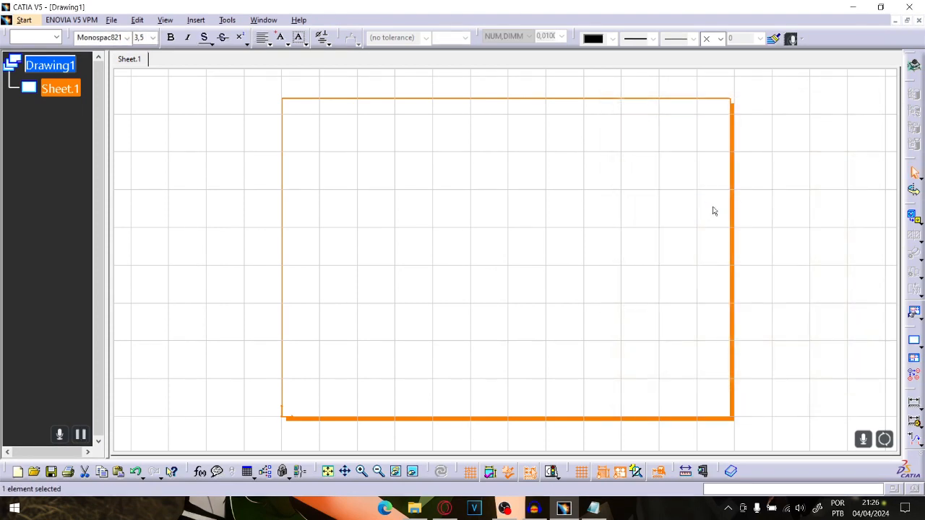
- Reopen the properties of Sheet.1 and set its format to the custom Contraplacado format
right_click(58, 91)
left_click(89, 191)
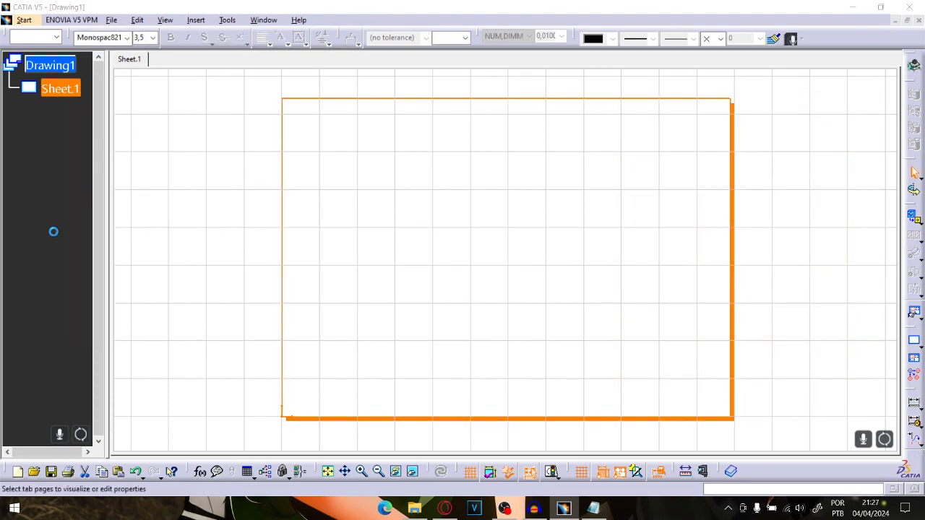
left_click(695, 206)
left_click_drag(686, 99, 557, 94)
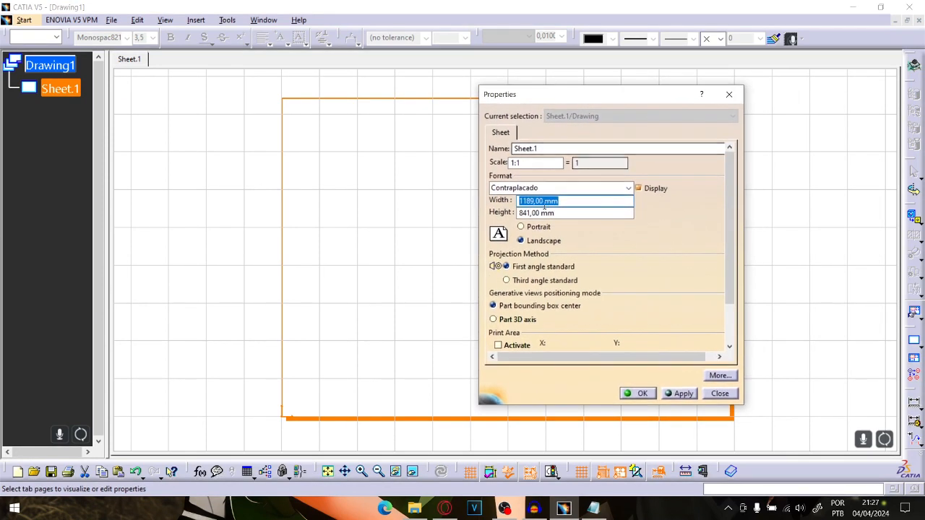
left_click(627, 187)
left_click(517, 268)
left_click(568, 200)
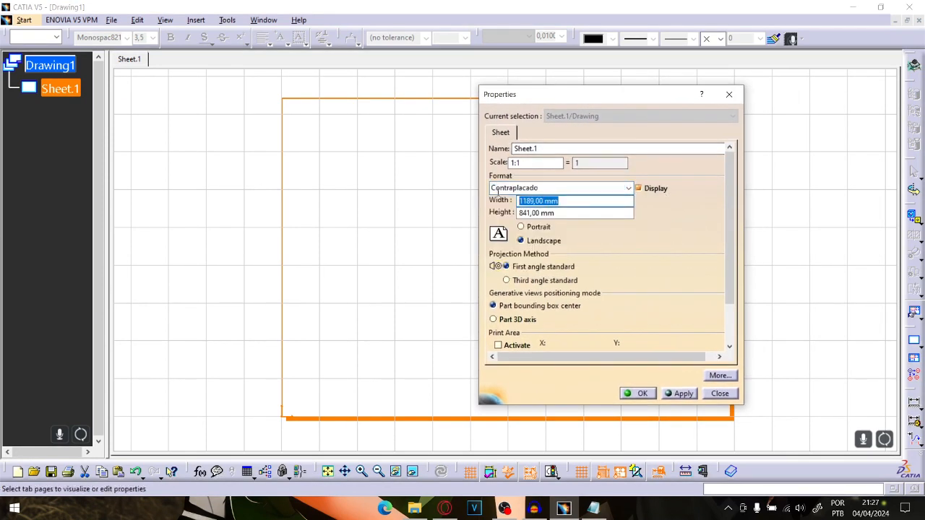
- Set the Contraplacado sheet's width to 500 mm and height to 650 mm, matching the MDF board in the note, and apply
left_click(594, 509)
left_click(594, 508)
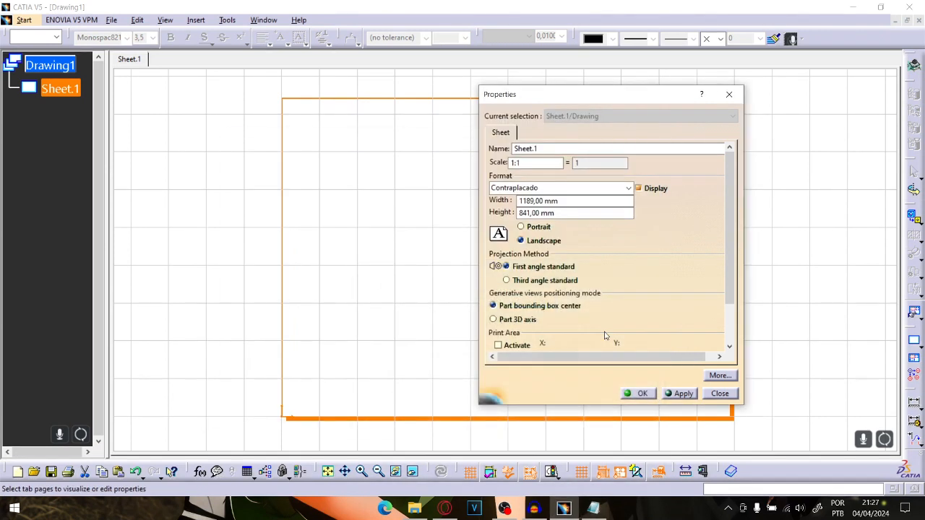
type("50")
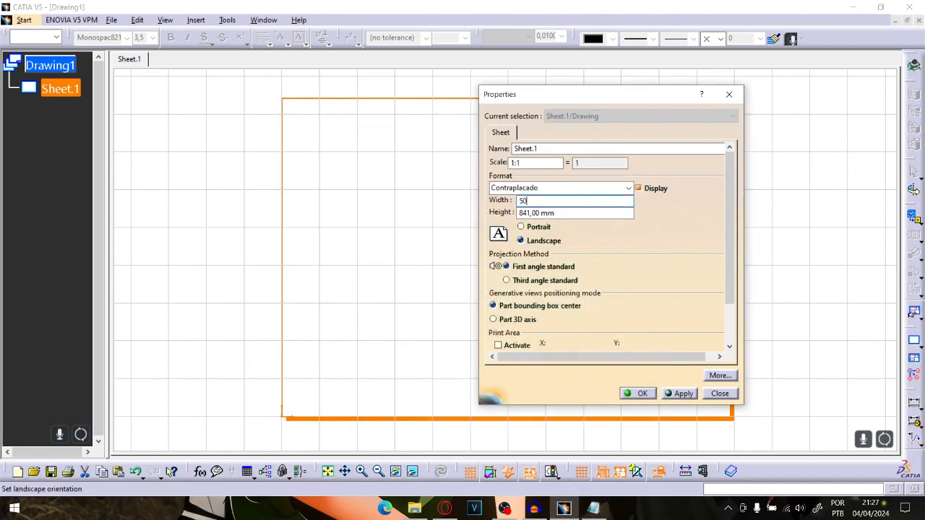
type("0")
key("Tab")
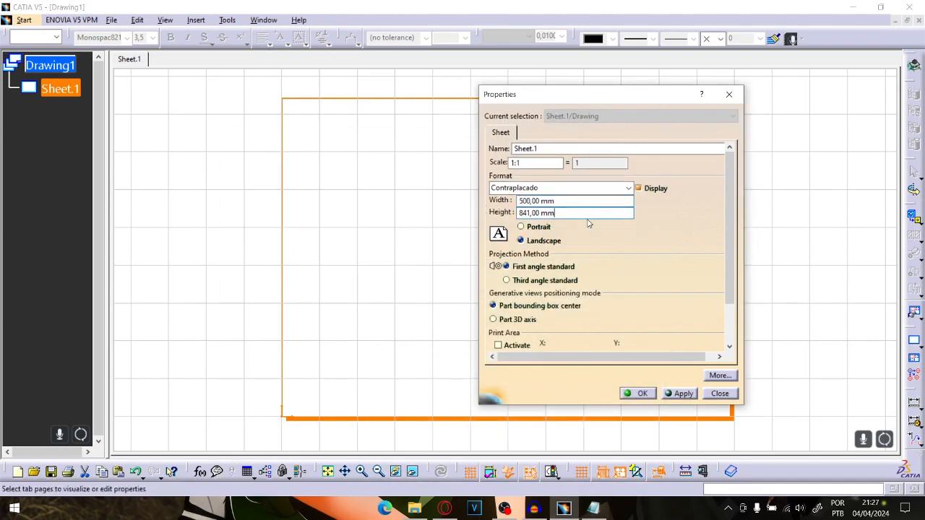
left_click_drag(568, 212, 492, 217)
type("65")
left_click(681, 393)
left_click(629, 397)
- Start a front view using the flat airfoil face of perfil_300.CATPart as the reference plane
mouse_move(411, 342)
middle_mouse_down()
mouse_move(485, 287)
mouse_move(477, 267)
mouse_move(485, 221)
mouse_move(493, 250)
mouse_move(491, 229)
mouse_move(473, 231)
middle_mouse_up()
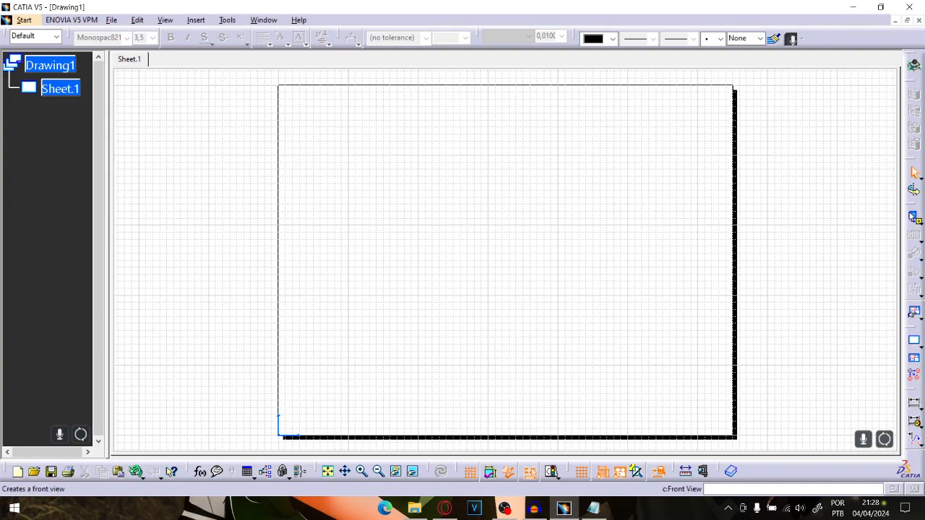
left_click(911, 217)
left_click(256, 20)
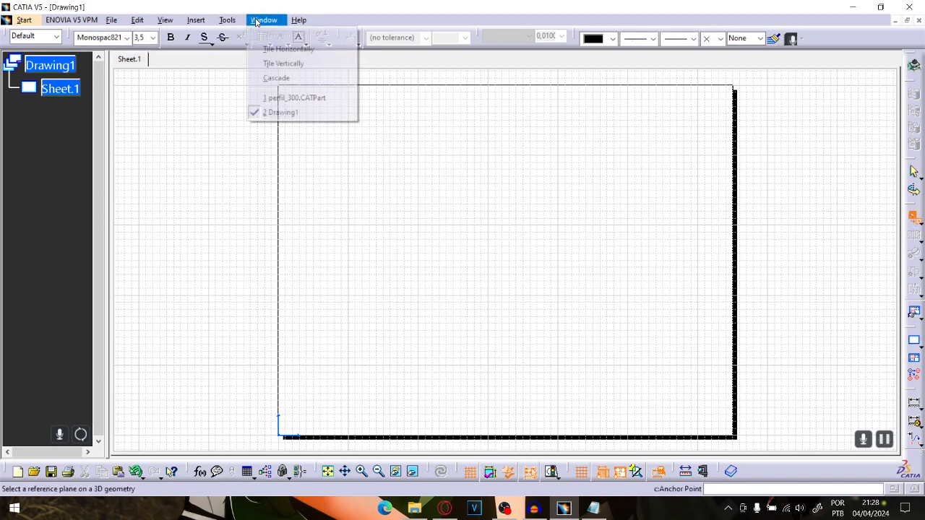
left_click(273, 99)
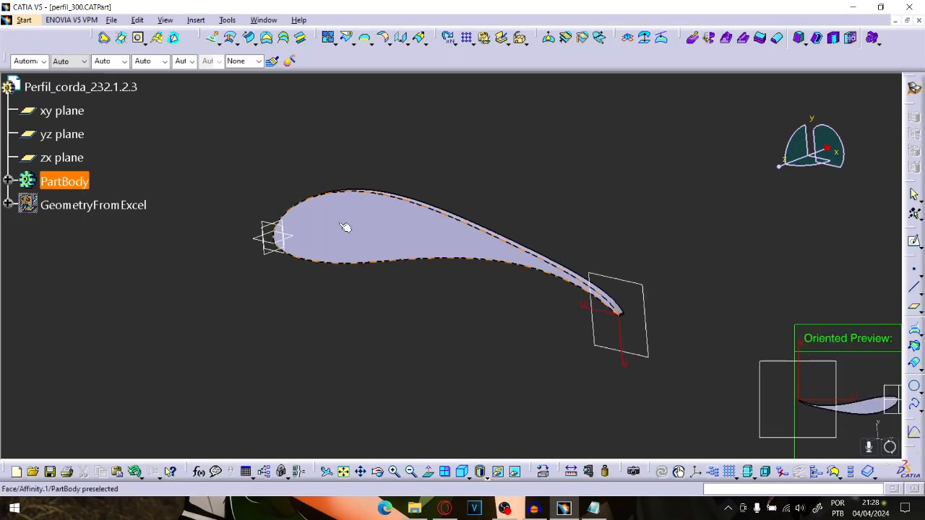
left_click(269, 230)
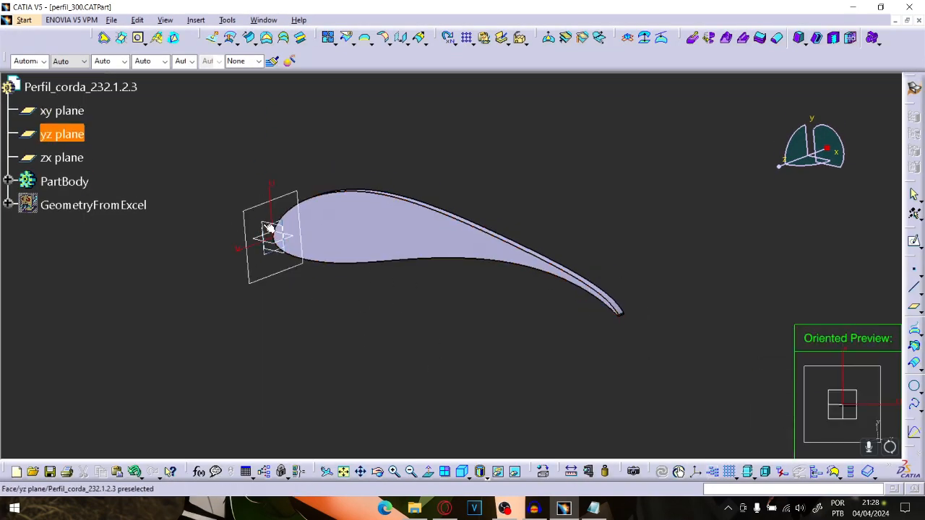
left_click(379, 238)
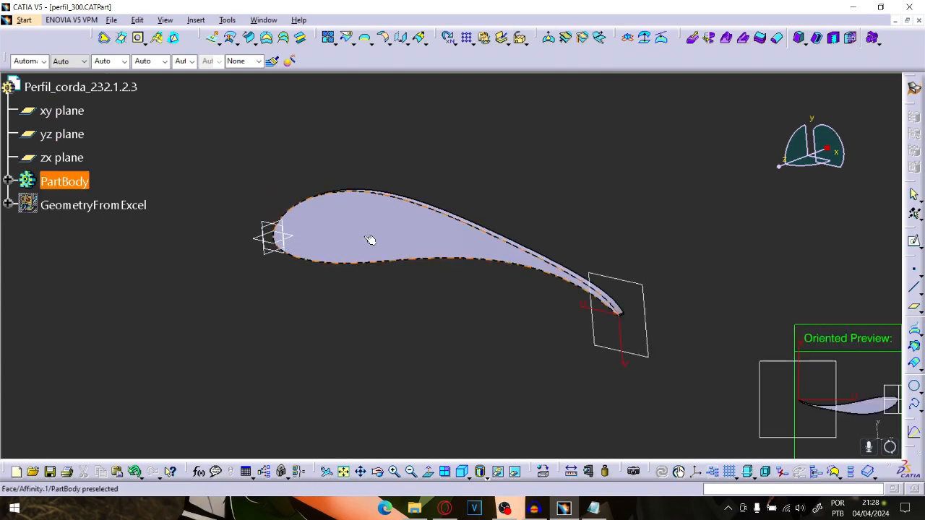
left_click(353, 253)
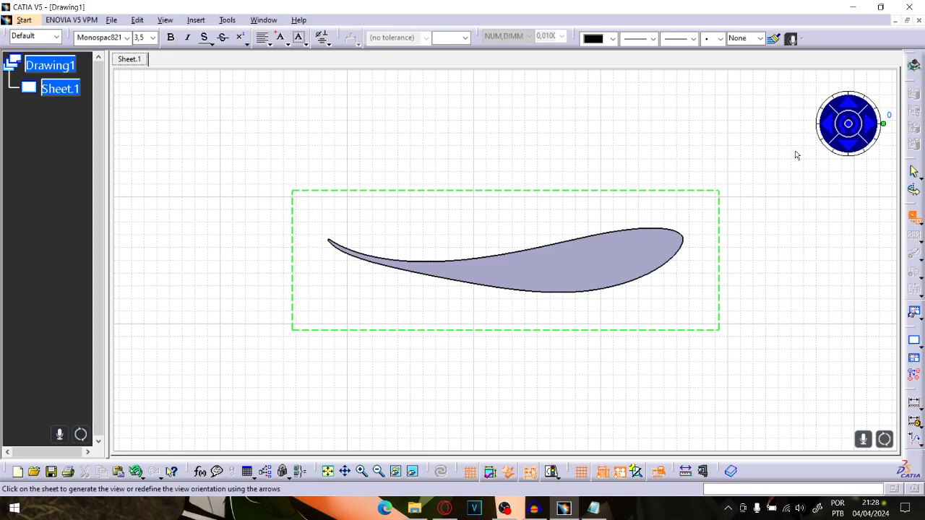
- Rotate the front view preview to 180 degrees and place the airfoil near the sheet's upper-left corner
left_click_drag(882, 127, 792, 135)
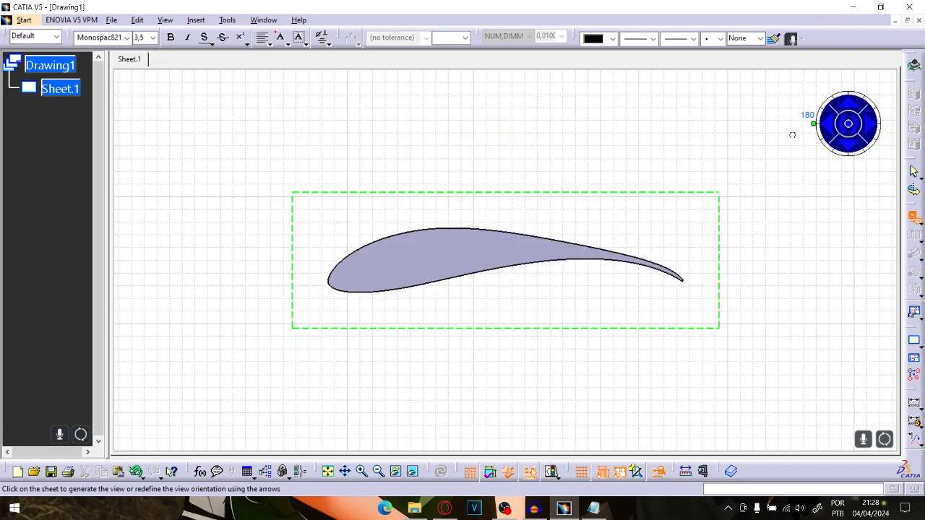
middle_click_drag(487, 174, 528, 225, "ctrl")
left_click_drag(528, 225, 436, 108)
middle_click_drag(494, 241, 505, 293)
left_click(577, 226)
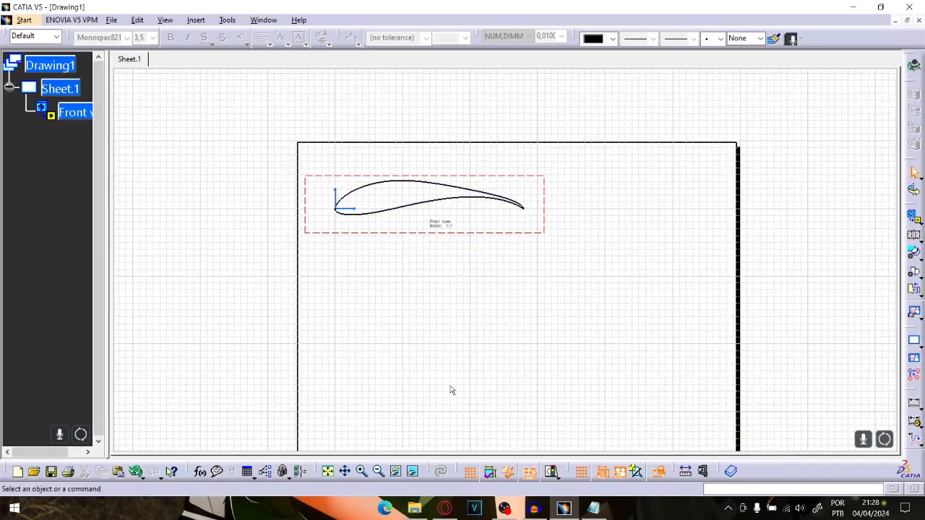
- Shift the front view slightly upward and delete its view name and scale label
mouse_move(451, 384)
middle_mouse_down("ctrl")
mouse_move(450, 354)
mouse_move(497, 361)
mouse_move(495, 291)
mouse_move(577, 369)
middle_mouse_up("ctrl")
mouse_move(573, 296)
middle_mouse_down("ctrl")
mouse_move(578, 310)
mouse_move(576, 299)
middle_mouse_up("ctrl")
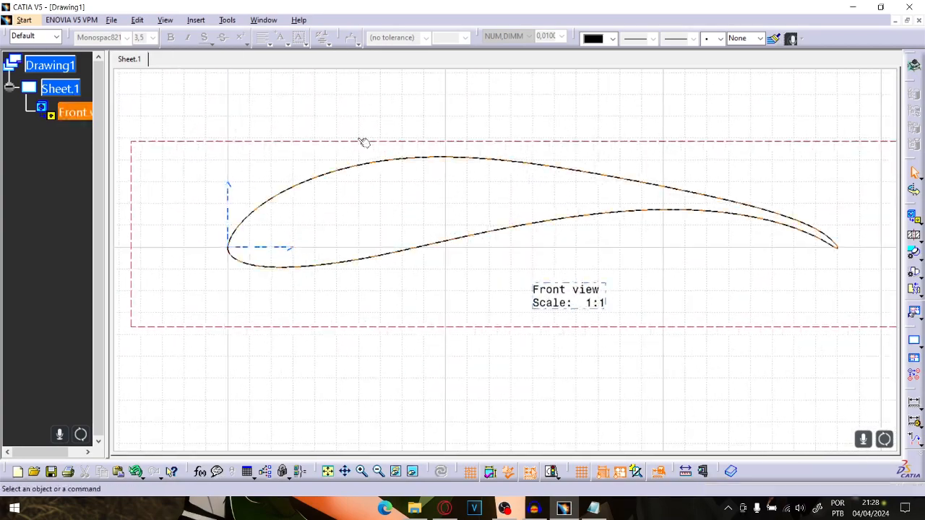
left_click_drag(306, 142, 308, 120)
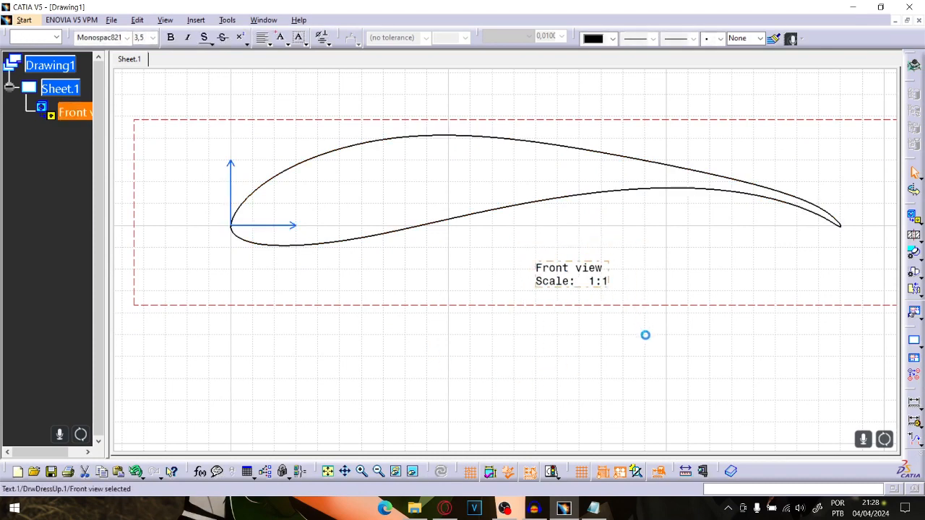
left_click(563, 281)
left_click(527, 341)
left_click(567, 280)
left_click(687, 362)
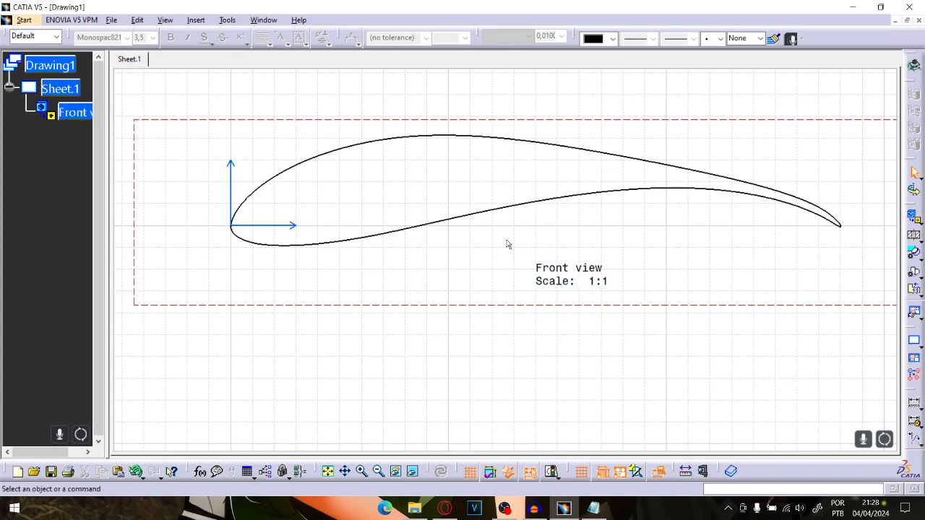
left_click(567, 280)
key("Delete")
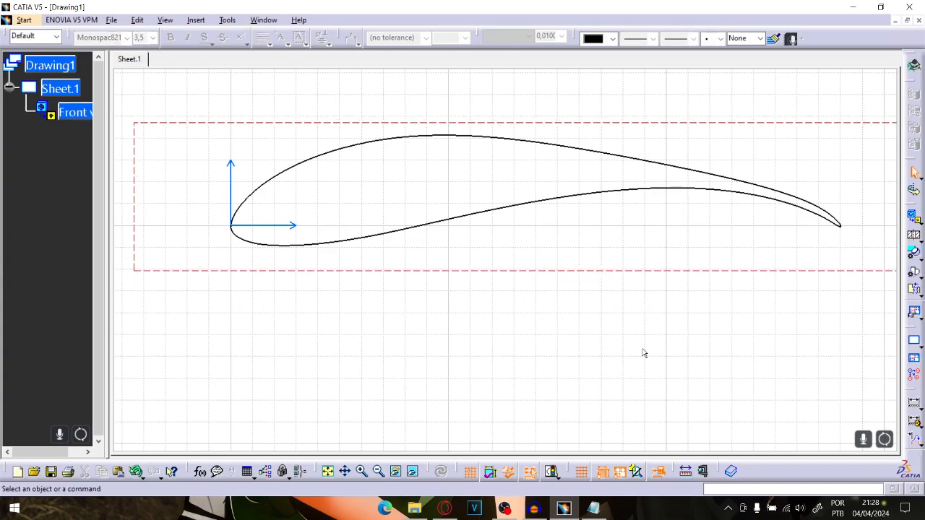
- Try to generate a second front view from the perfil_300 airfoil face, rotated to 180 degrees, beside the first one
middle_click_drag(391, 232, 401, 268)
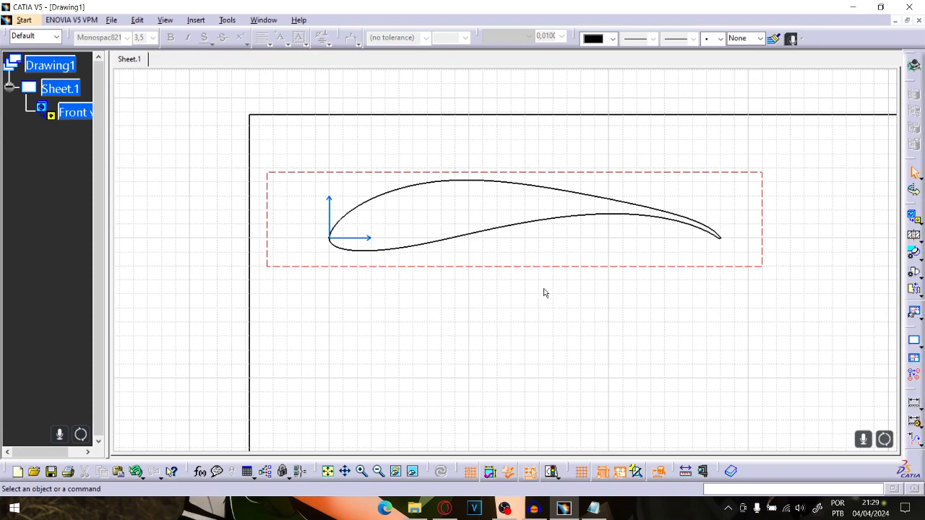
middle_click_drag(503, 291, 506, 316, "ctrl")
mouse_move(575, 348)
middle_mouse_down()
mouse_move(561, 311)
mouse_move(560, 332)
mouse_move(474, 274)
mouse_move(568, 306)
mouse_move(551, 309)
mouse_move(628, 299)
mouse_move(533, 219)
mouse_move(456, 185)
middle_mouse_up()
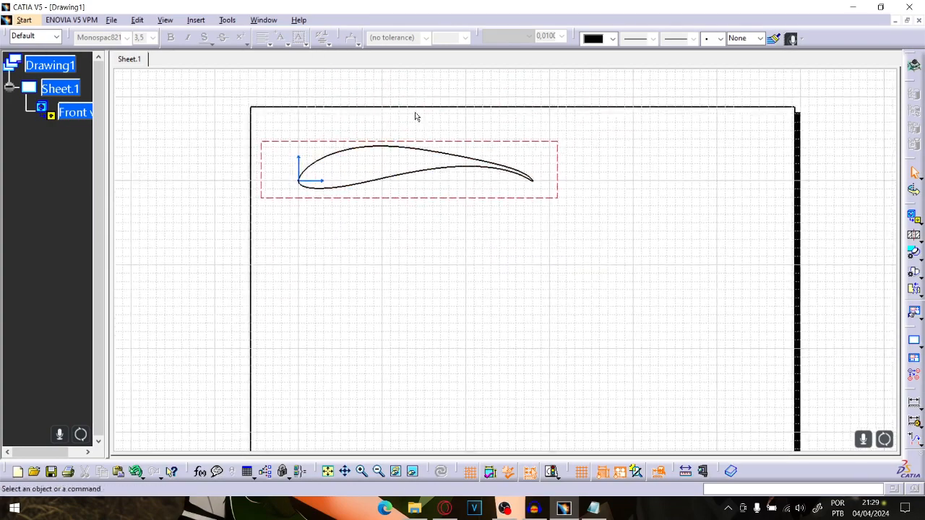
left_click(913, 218)
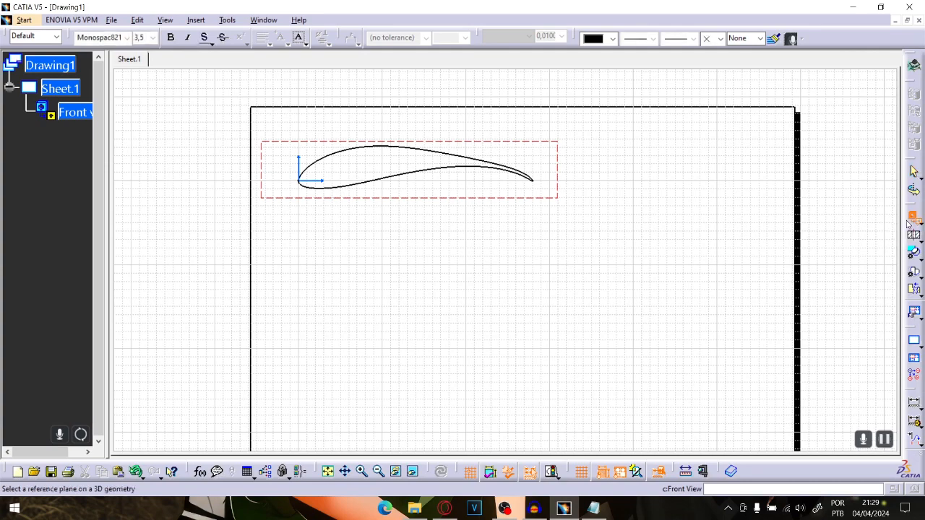
left_click(263, 20)
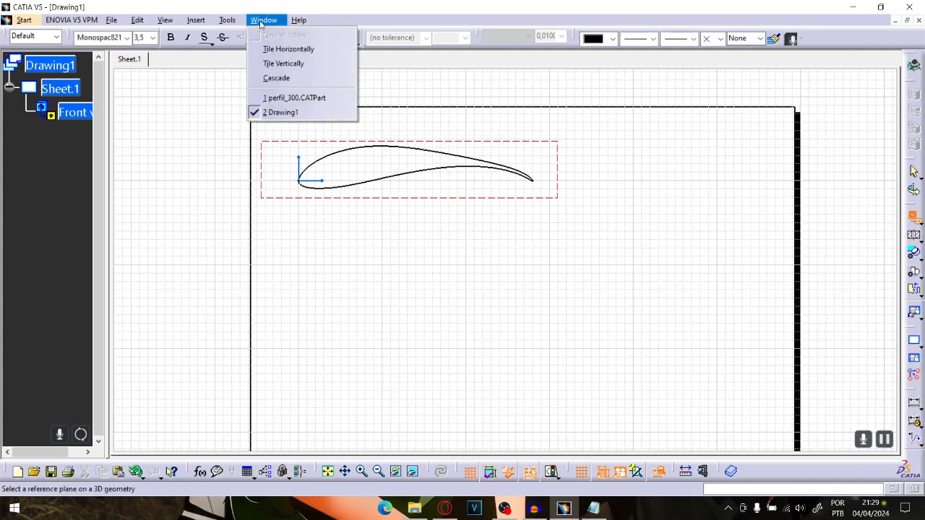
left_click(299, 98)
left_click(359, 234)
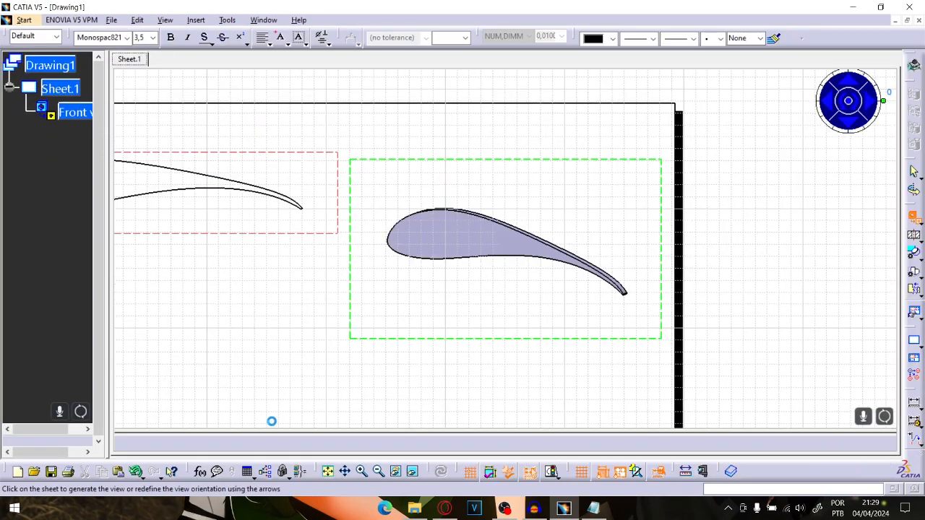
left_click(884, 127)
left_click(884, 127)
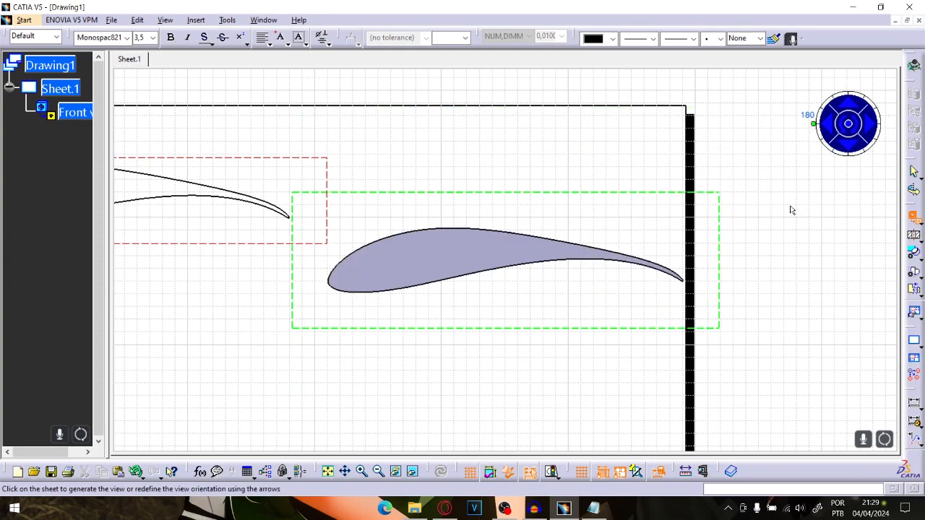
left_click(770, 265)
- Try to delete the second view's label and move that view directly below the first airfoil
left_click_drag(576, 350, 594, 351)
key("Delete")
mouse_move(541, 287)
middle_mouse_down()
mouse_move(560, 294)
mouse_move(779, 255)
middle_mouse_up()
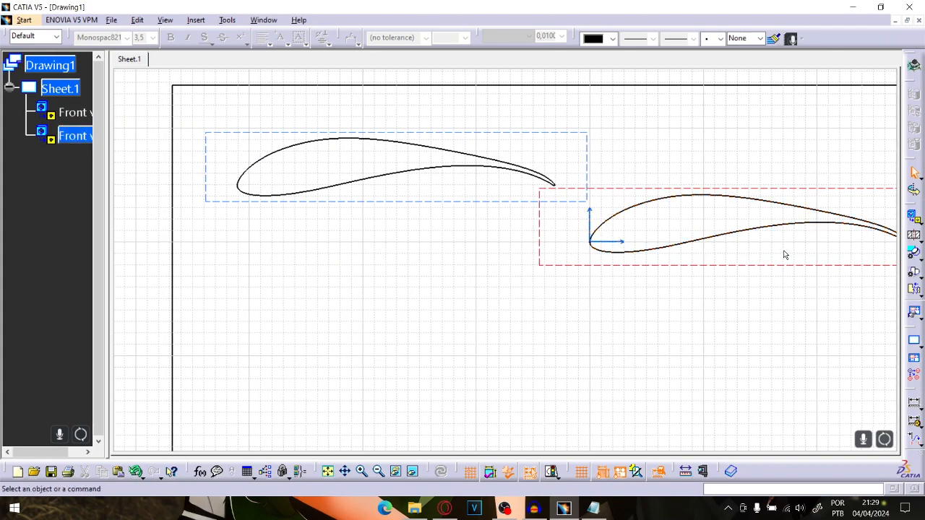
left_click_drag(799, 266, 446, 265)
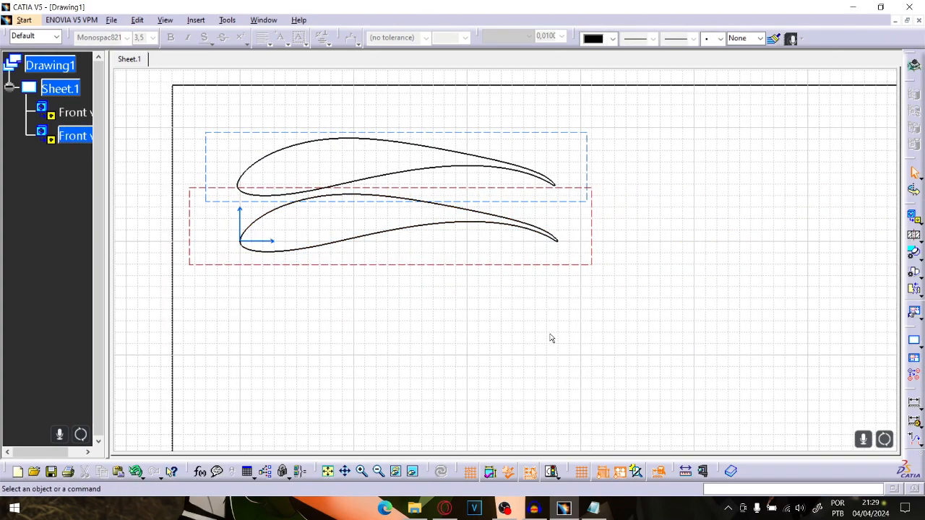
- Undo the second front view's move, label deletion and creation
key("ctrl+z")
key("ctrl+z")
key("ctrl+z")
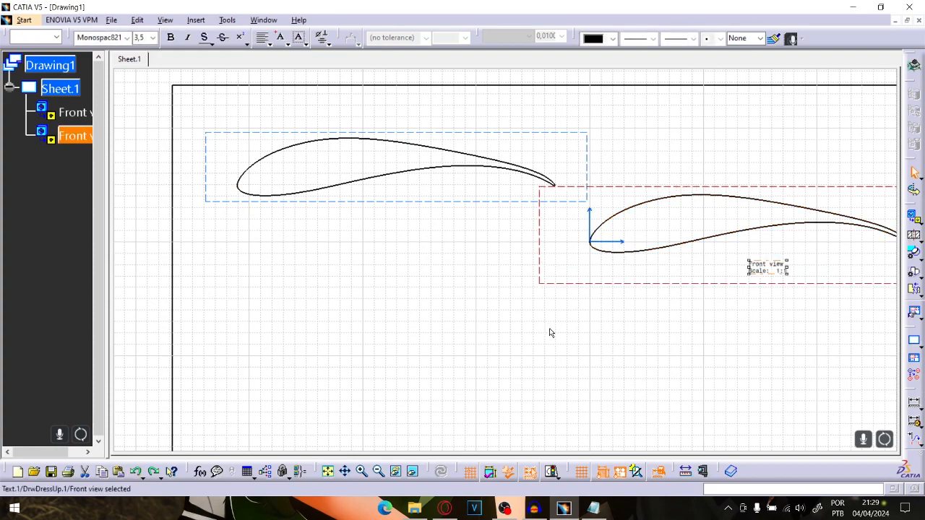
- Copy the remaining front view and paste the copy into Sheet.1
left_click(72, 112)
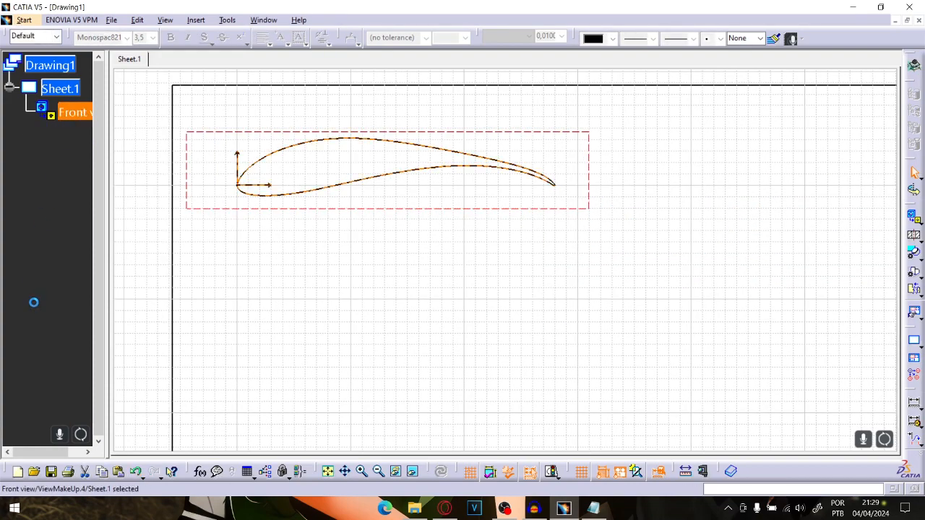
right_click(74, 117)
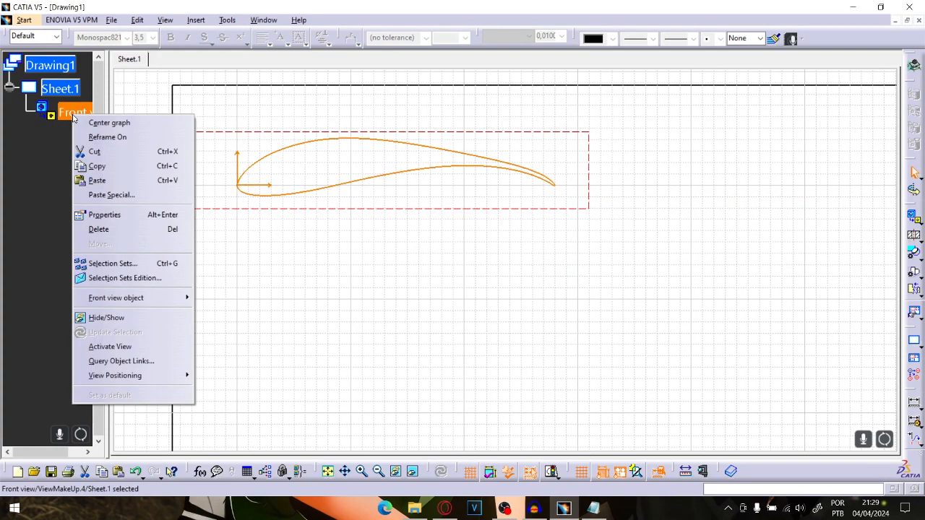
left_click(97, 165)
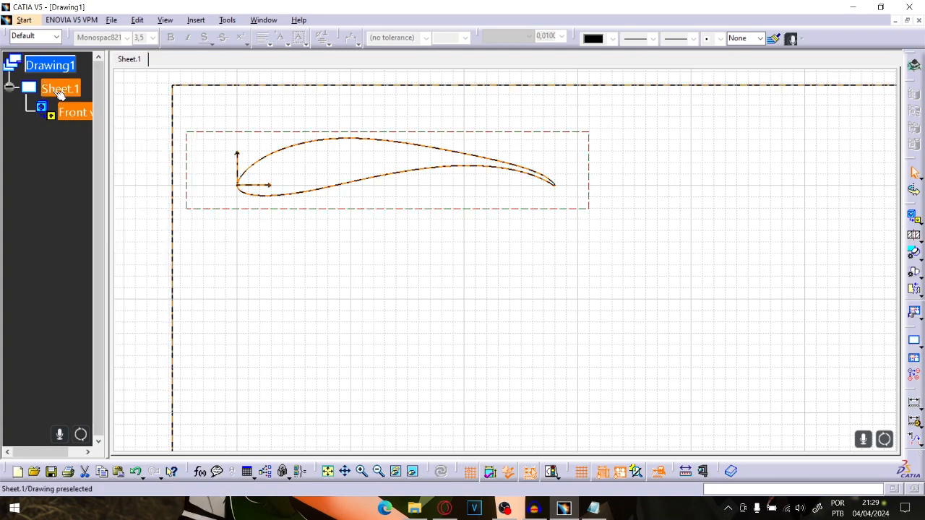
left_click(54, 89)
right_click(55, 94)
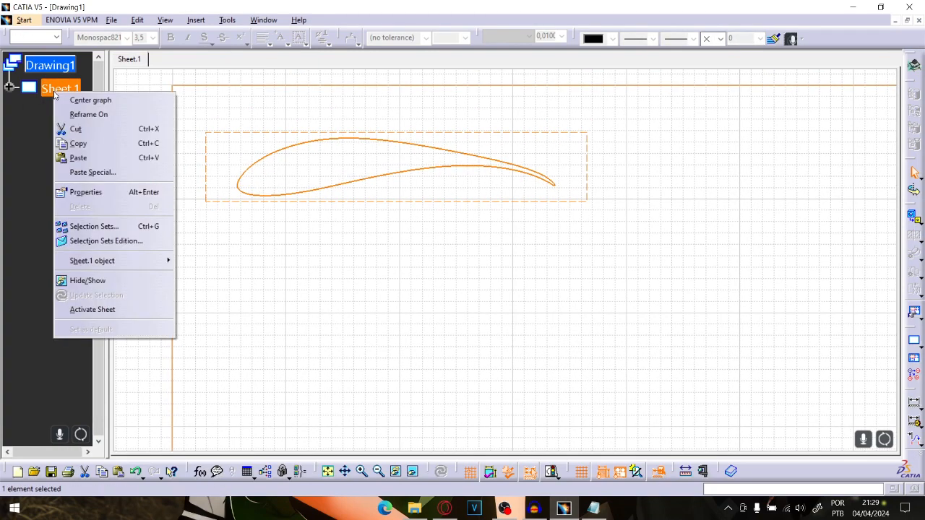
left_click(89, 157)
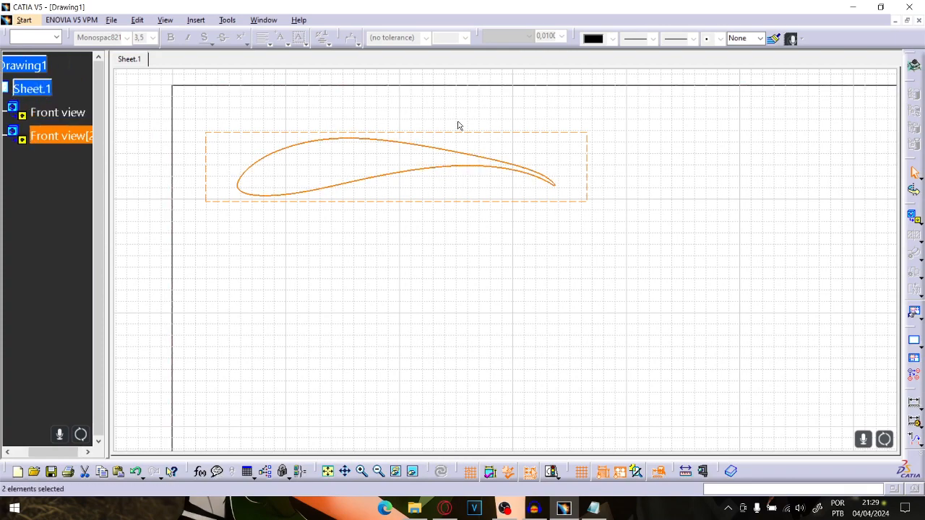
- Move the pasted view straight below the original airfoil, leaving a gap wide enough for another profile between them
left_click_drag(591, 171, 589, 232)
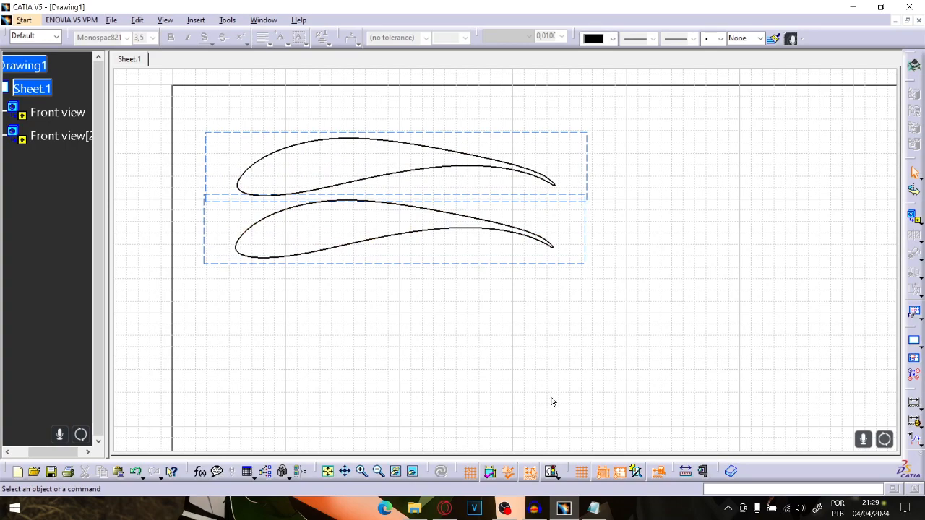
middle_click_drag(403, 231, 405, 276, "ctrl")
mouse_move(430, 344)
middle_mouse_down()
mouse_move(410, 275)
mouse_move(427, 306)
middle_mouse_up()
middle_click_drag(439, 217, 440, 266)
left_click_drag(552, 252, 553, 293)
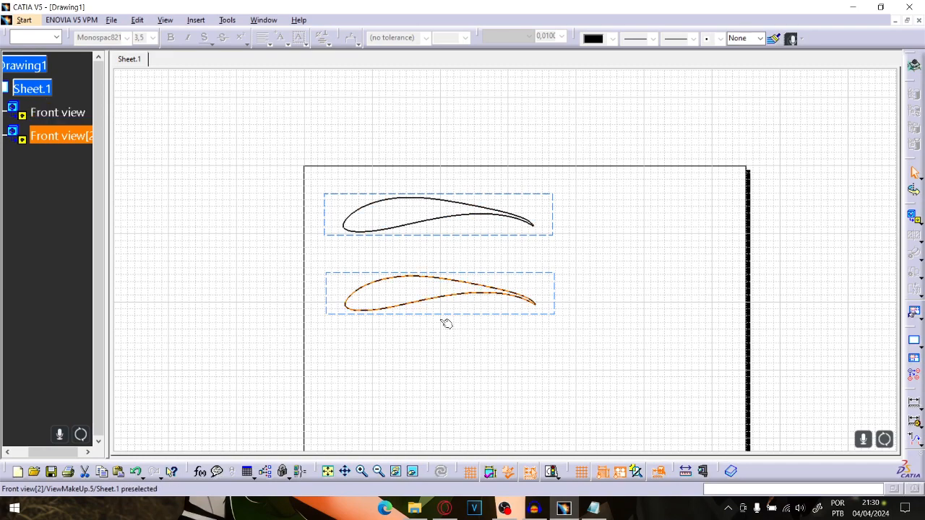
- Generate another front view from the perfil_300 airfoil face at the default 0-degree orientation and delete its label
middle_click_drag(390, 218, 359, 173)
middle_click_drag(505, 274, 508, 239)
middle_click_drag(854, 253, 876, 277)
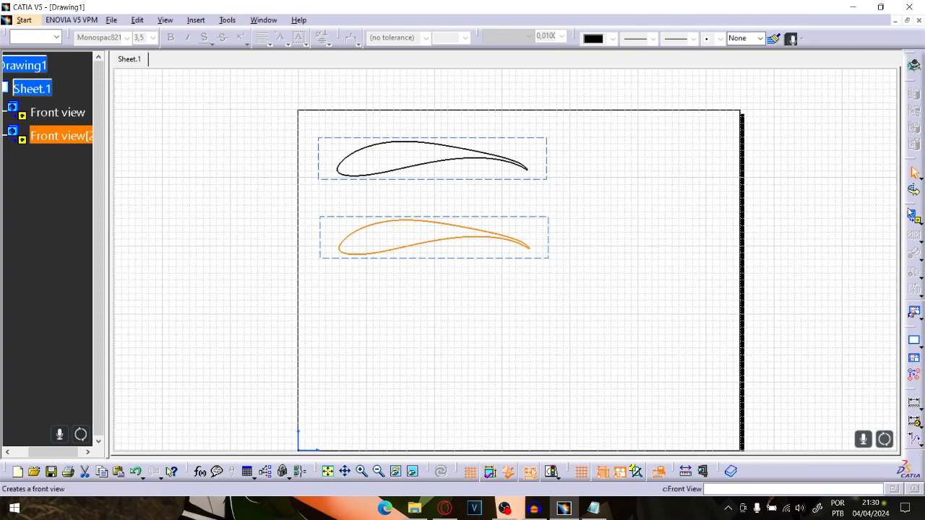
left_click(913, 219)
left_click(263, 19)
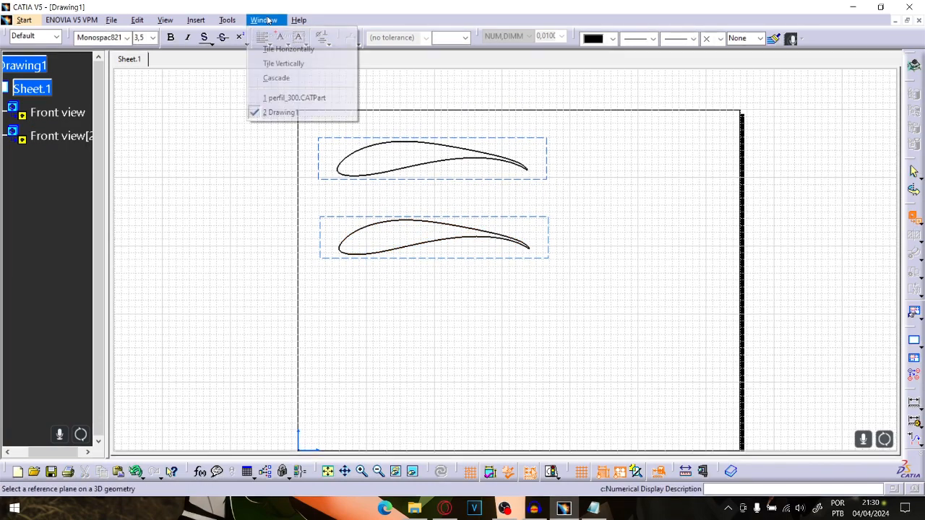
left_click(303, 95)
left_click(358, 225)
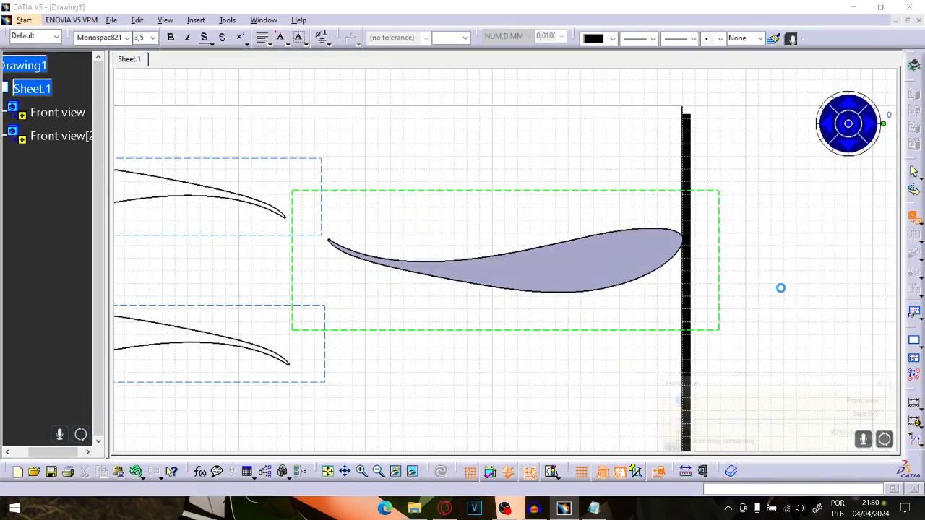
left_click(780, 289)
left_click_drag(457, 293, 575, 347)
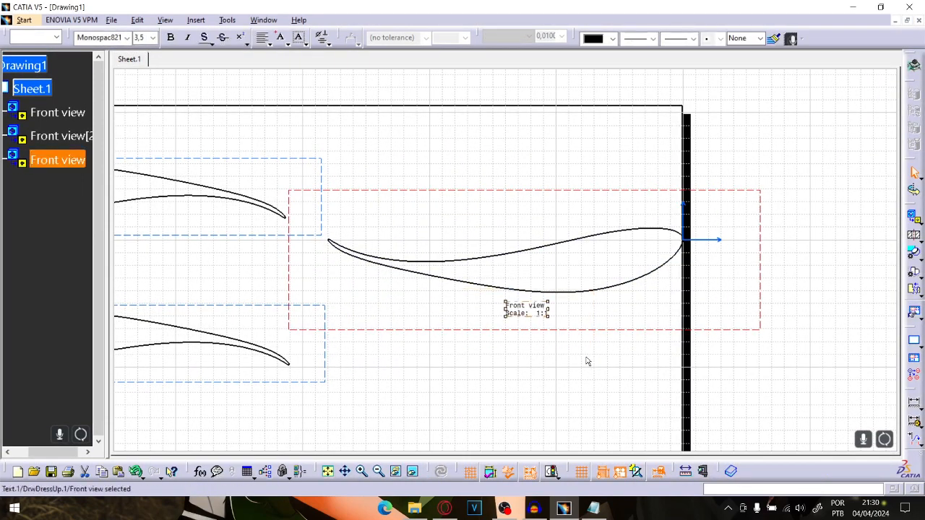
key("Delete")
- Move the new inverted airfoil view into the gap between the two existing airfoils, nested close under the upper one
mouse_move(479, 332)
middle_mouse_down()
mouse_move(702, 300)
mouse_move(758, 312)
middle_mouse_up()
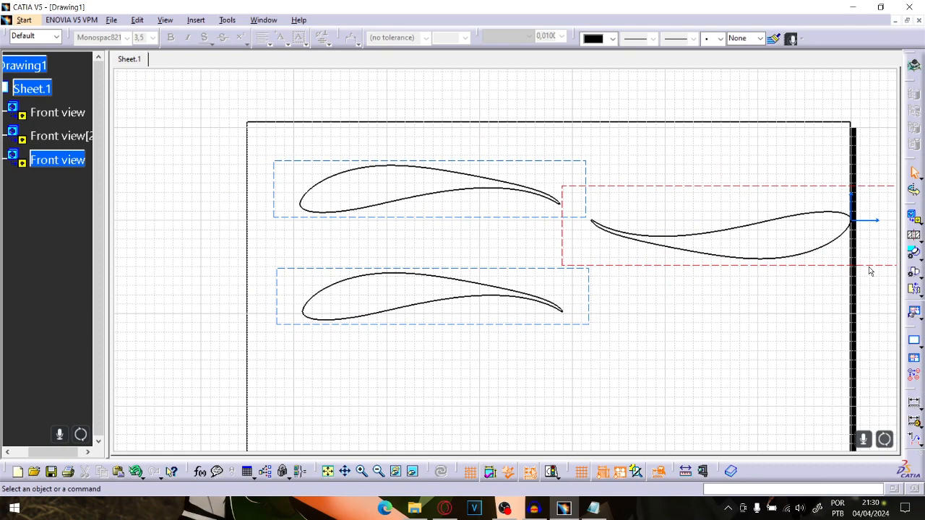
left_click_drag(870, 266, 552, 254)
left_click(627, 351)
middle_click_drag(582, 366, 577, 192)
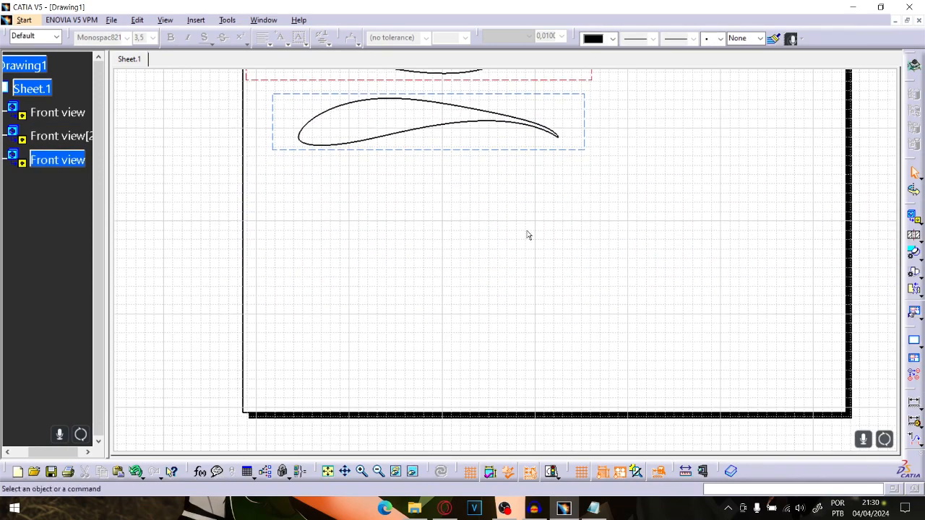
middle_click_drag(528, 235, 514, 331)
middle_click_drag(632, 220, 650, 322)
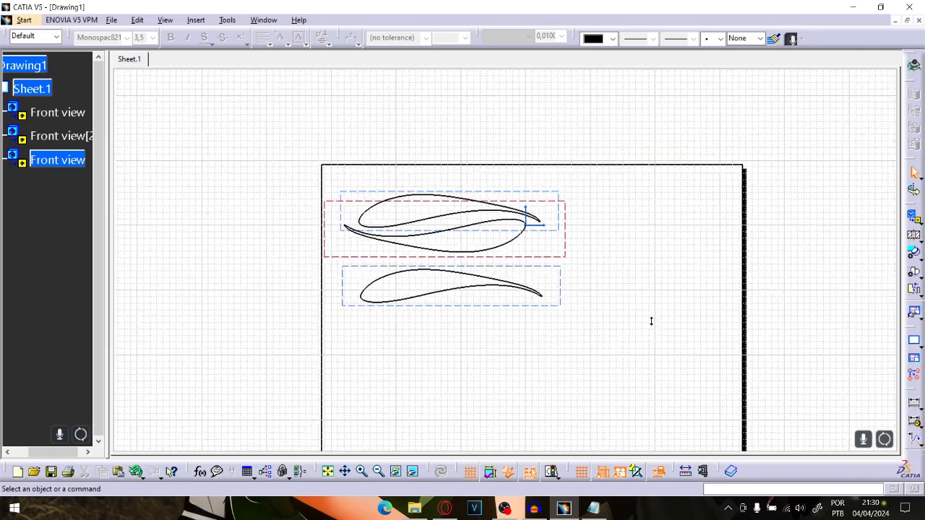
- Delete the lowest airfoil view so that only the nested upper pair is kept
middle_click_drag(642, 389, 622, 336)
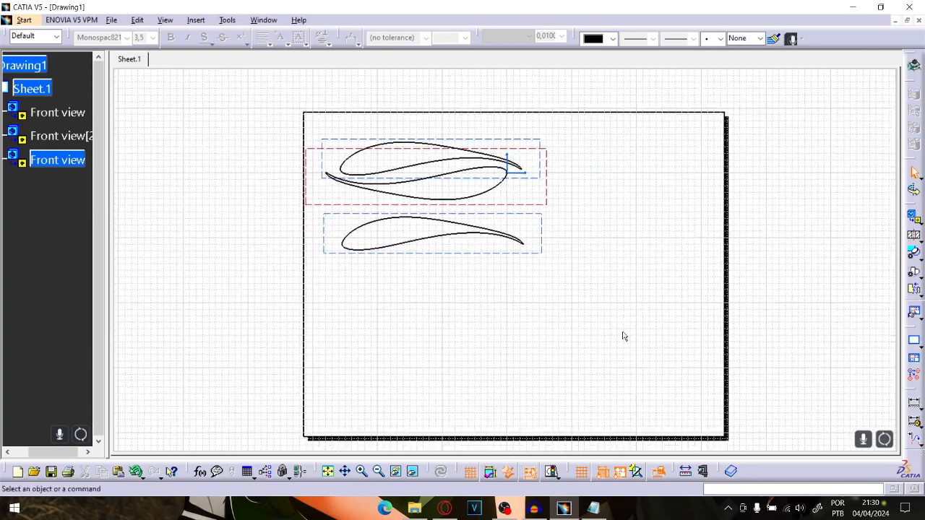
left_click(541, 239)
key("Delete")
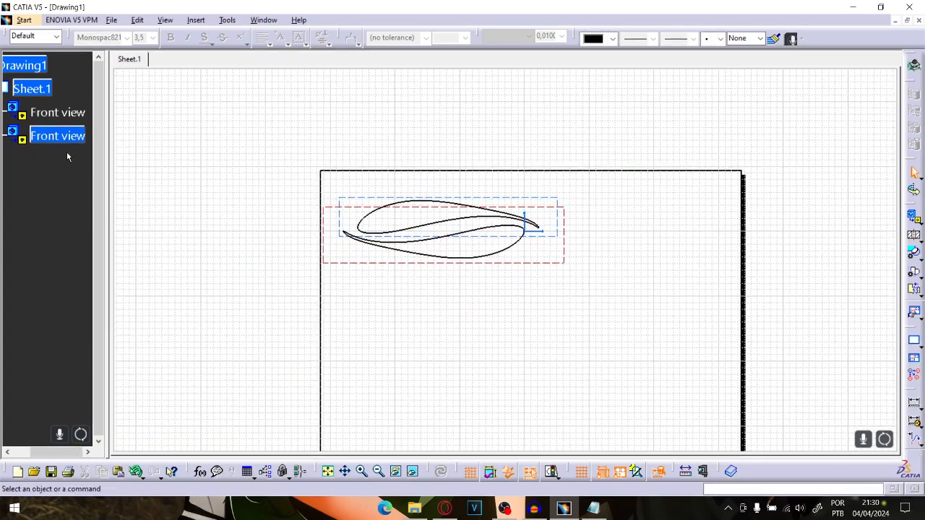
- Copy both nested airfoil front views and paste the copies into Sheet.1
left_click(58, 112)
right_click(58, 137)
left_click(86, 241)
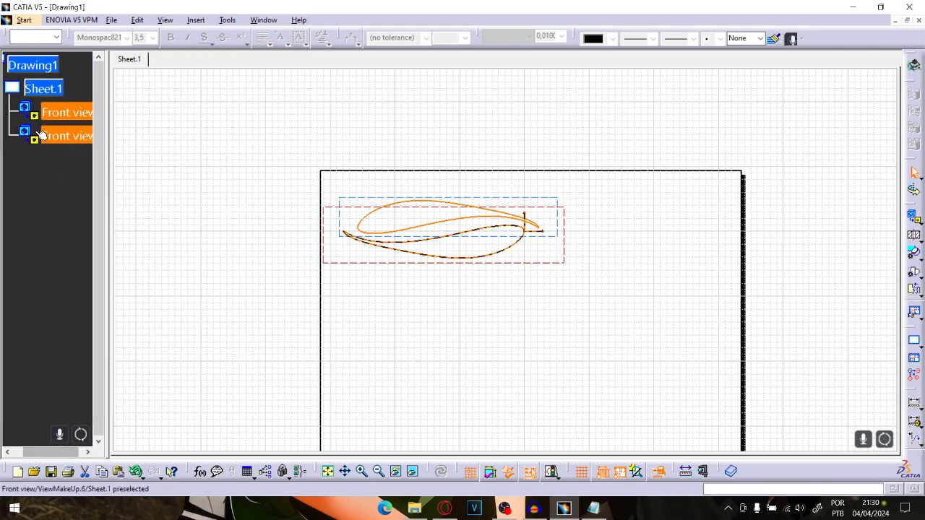
right_click(34, 88)
left_click(63, 206)
- Move the two pasted airfoils below the first pair and fit them closely together in the same nested arrangement
left_click_drag(557, 225, 557, 295)
left_click_drag(542, 251, 545, 319)
middle_click_drag(555, 296, 670, 238)
left_click_drag(717, 283, 698, 262)
left_click_drag(687, 327, 684, 309)
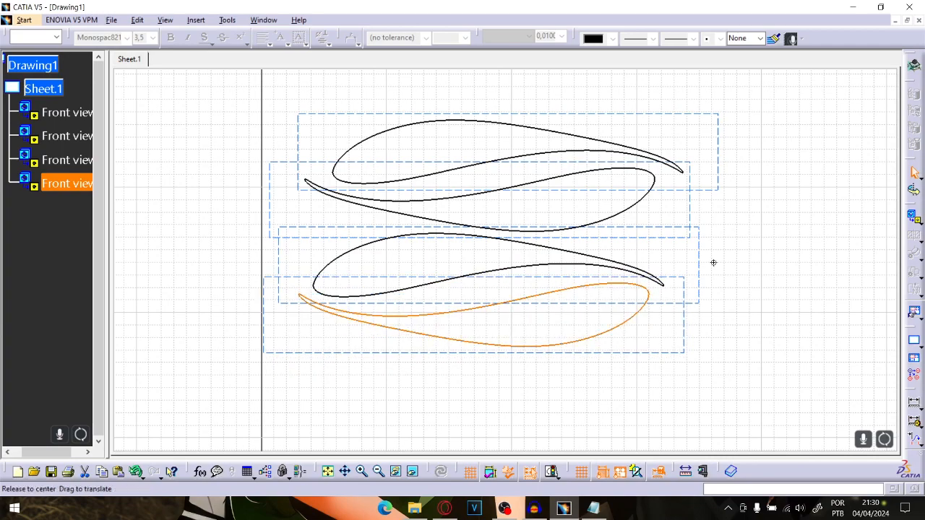
- Copy all four airfoil front views and paste the copies into Sheet.1
middle_click_drag(710, 285, 715, 329)
left_click(66, 112)
left_click(64, 183, "shift")
right_click(63, 183)
left_click(91, 235)
right_click(44, 90)
left_click(76, 159)
- Move the four pasted airfoils directly beneath the first four, closing the gap to the row above
middle_click_drag(621, 298, 547, 210)
left_click_drag(547, 210, 554, 351)
left_click_drag(576, 248, 570, 247)
middle_click_drag(587, 271, 500, 276)
- Copy the whole column of eight airfoil views, paste it into Sheet.1 and place the copy beside it as a second column
left_click(67, 112, "shift")
right_click(67, 112)
left_click(100, 164)
right_click(45, 89)
left_click(76, 157)
left_click_drag(469, 175, 692, 180)
middle_click_drag(696, 184, 659, 296)
- Select all airfoil views and shift them together up to the board's upper edge
left_click(66, 112)
scroll(72, 167, "down", 2)
left_click(67, 347, "shift")
left_click_drag(356, 193, 352, 161)
middle_click_drag(439, 441, 463, 329)
- Copy the last two airfoil views of the second column and paste them into Sheet.1
left_click(59, 347)
left_click(60, 321, "ctrl")
right_click(59, 325)
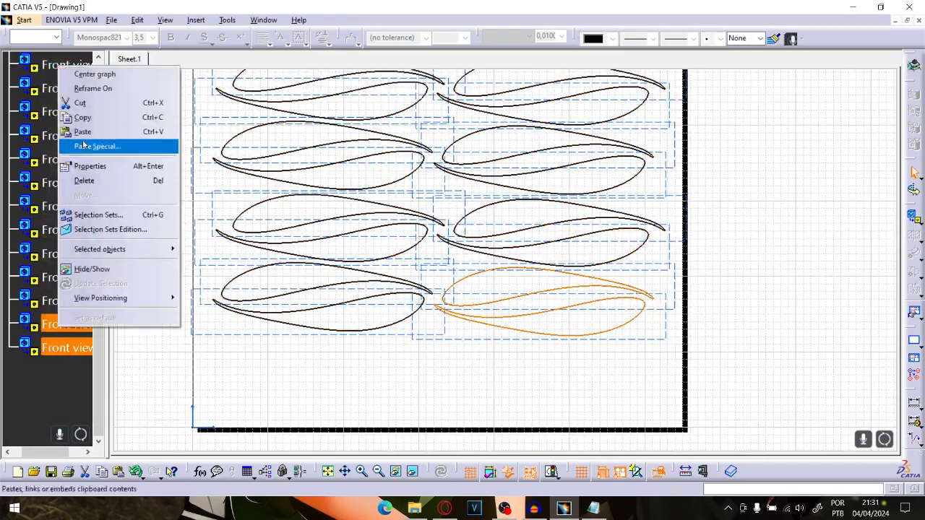
left_click(83, 117)
scroll(65, 109, "up", 2)
right_click(45, 89)
left_click(76, 157)
- Move the pasted airfoil pair beneath the second column, into the free strip along the board's lower edge
middle_click_drag(640, 334, 588, 282)
left_click_drag(609, 291, 618, 360)
middle_click_drag(473, 278, 631, 293)
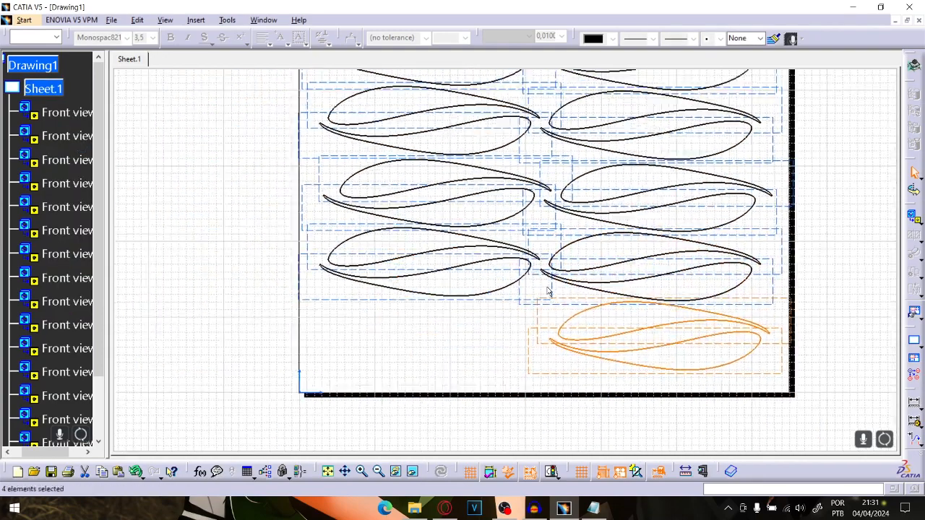
- Copy the newly placed bottom pair of airfoil views and paste it into Sheet.1
scroll(67, 346, "down", 3)
left_click(64, 397)
left_click(62, 372, "ctrl")
key("ctrl+c")
scroll(63, 347, "up", 4)
right_click(52, 128)
left_click(81, 196)
- Move the pasted pair beneath the first column to complete the bottom row, and clear the selection
left_click_drag(536, 376, 308, 372)
middle_click_drag(744, 181, 657, 254)
left_click(720, 353)
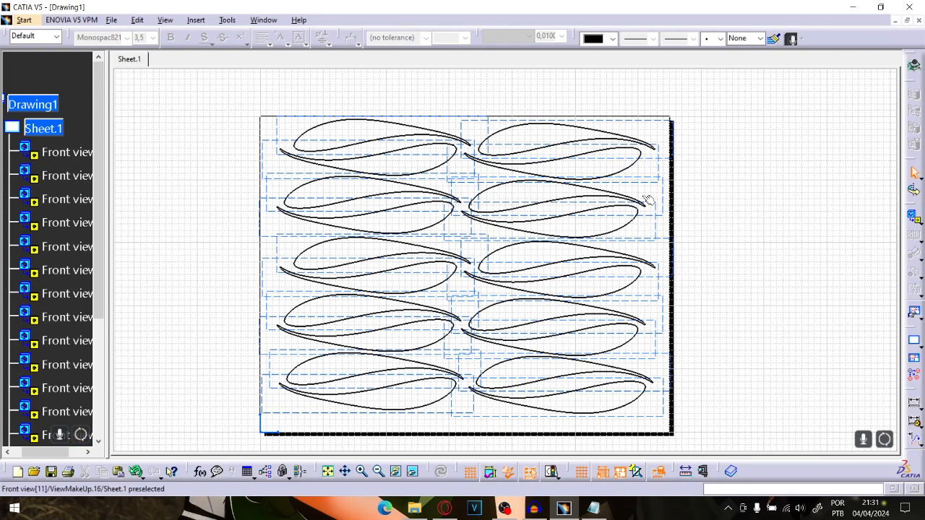
- Inspect the gaps between neighbouring airfoils and the margins to the board edges across the whole nested layout
scroll(512, 159, "up", 4)
scroll(508, 159, "down", 3)
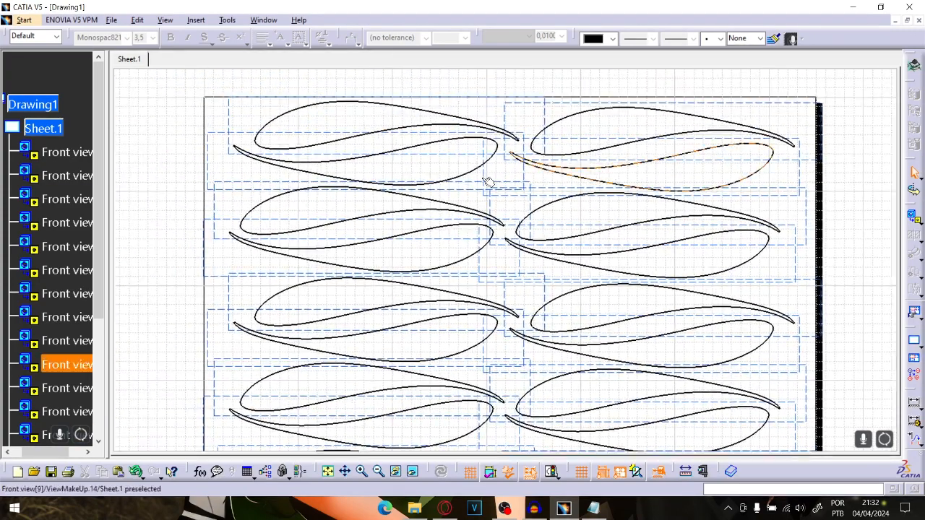
middle_click_drag(515, 289, 525, 220, "ctrl")
middle_click_drag(525, 220, 514, 150)
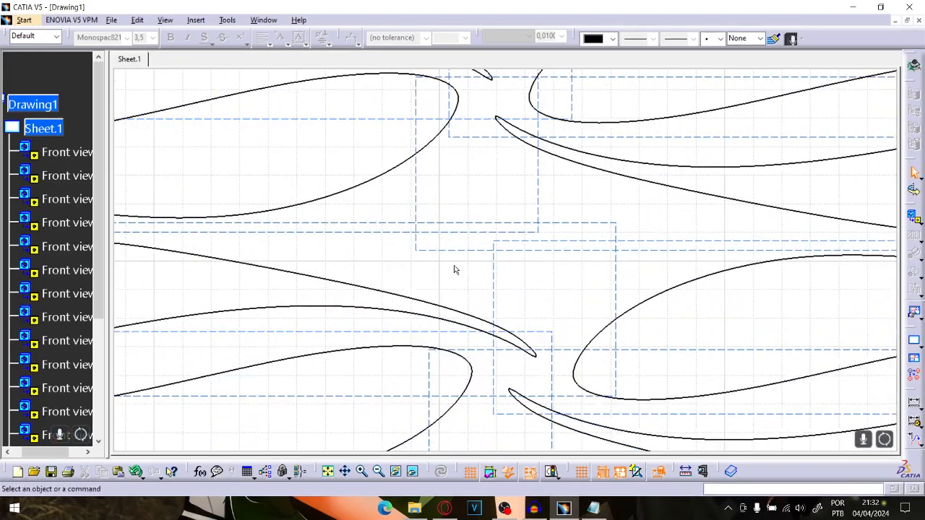
mouse_move(514, 213)
middle_mouse_down("ctrl")
mouse_move(518, 241)
mouse_move(467, 284)
middle_mouse_up("ctrl")
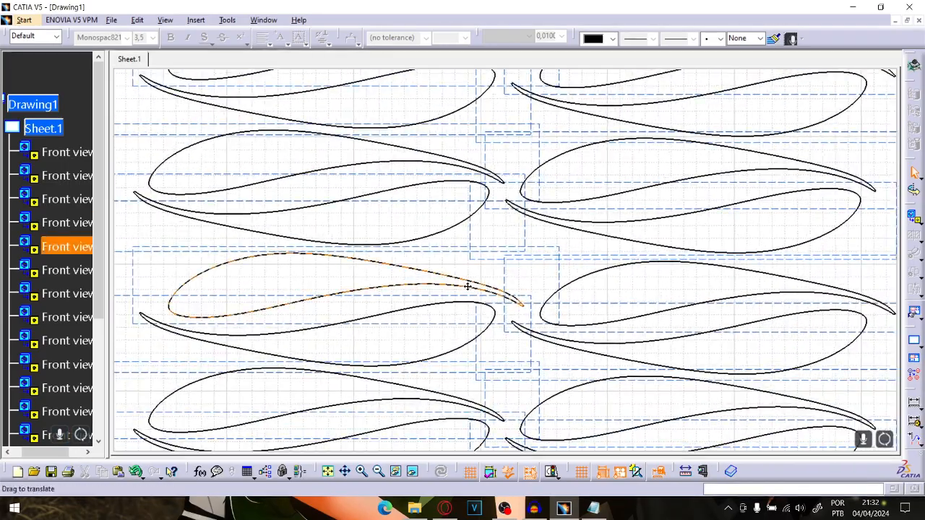
mouse_move(169, 178)
middle_mouse_down()
mouse_move(361, 178)
mouse_move(371, 289)
middle_mouse_up()
middle_click_drag(436, 276, 384, 193)
mouse_move(387, 170)
middle_mouse_down("ctrl")
mouse_move(396, 198)
mouse_move(364, 263)
middle_mouse_up("ctrl")
middle_click_drag(695, 262, 640, 222)
mouse_move(597, 299)
middle_mouse_down()
mouse_move(593, 196)
mouse_move(619, 253)
mouse_move(500, 266)
middle_mouse_up()
middle_click_drag(501, 266, 531, 306)
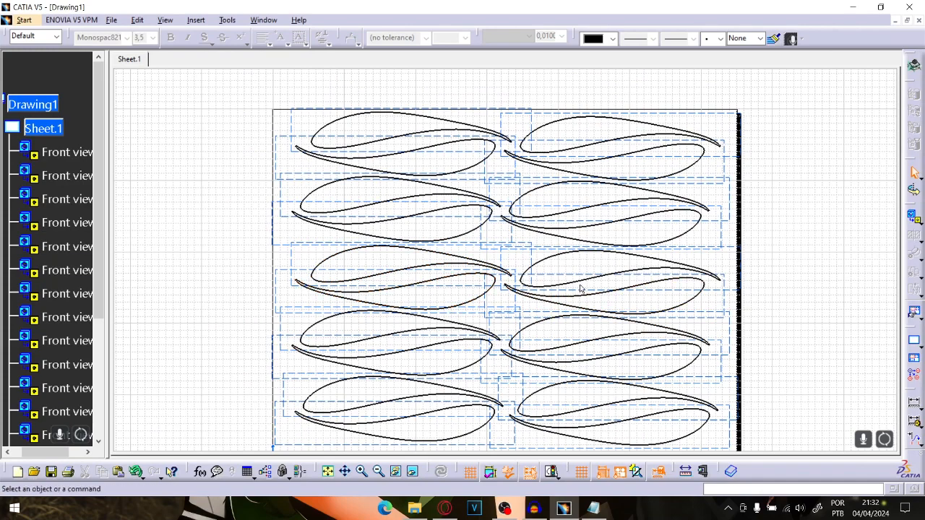
middle_click_drag(371, 191, 383, 199, "ctrl")
mouse_move(411, 264)
middle_mouse_down()
mouse_move(411, 221)
mouse_move(420, 244)
middle_mouse_up()
left_click_drag(97, 240, 109, 221)
mouse_move(94, 65)
left_mouse_down()
mouse_move(95, 107)
mouse_move(98, 60)
left_mouse_up()
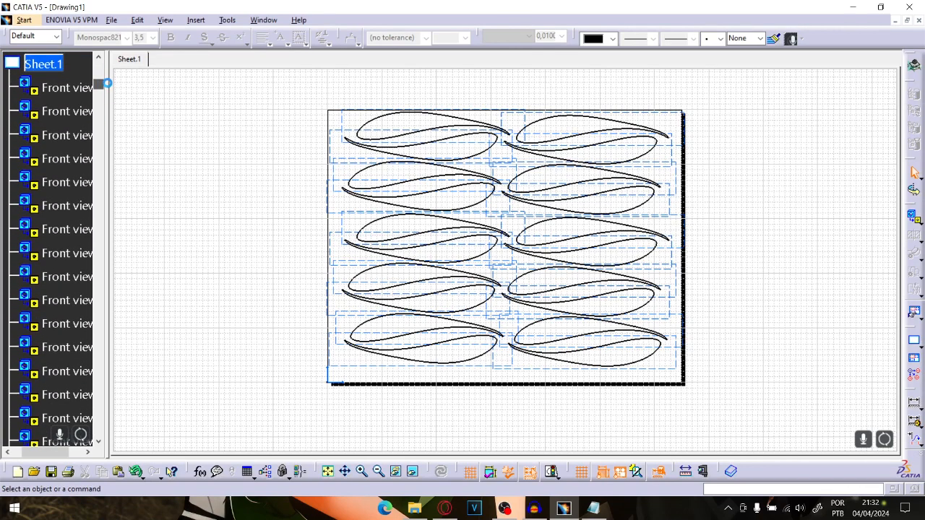
left_click(58, 65)
left_click(207, 234)
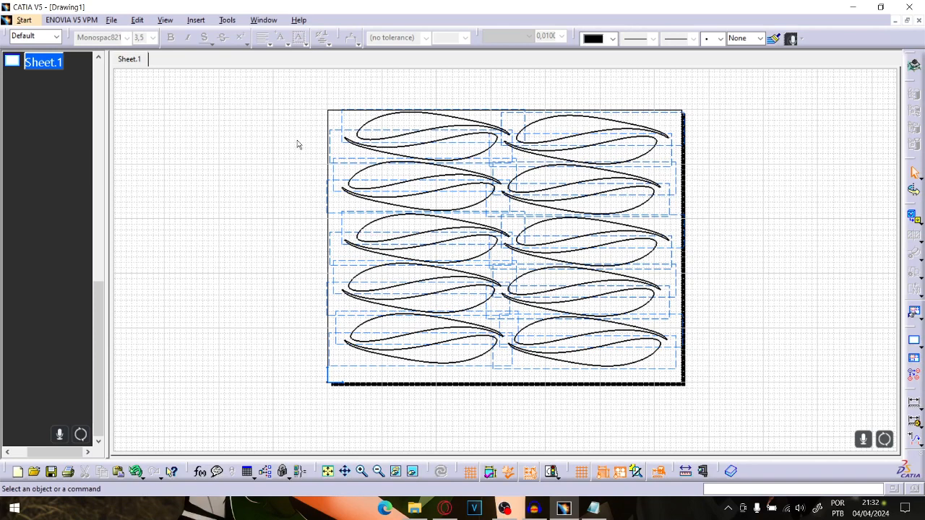
left_click(112, 22)
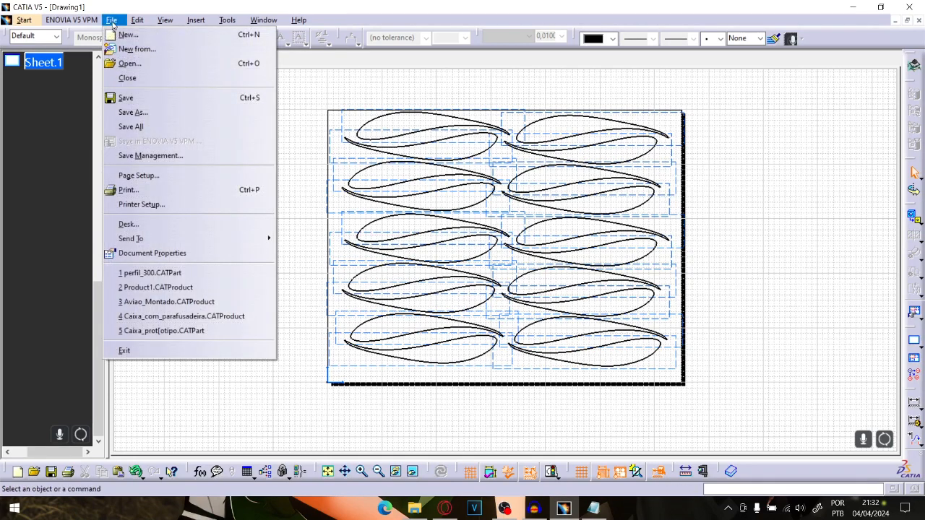
left_click(155, 111)
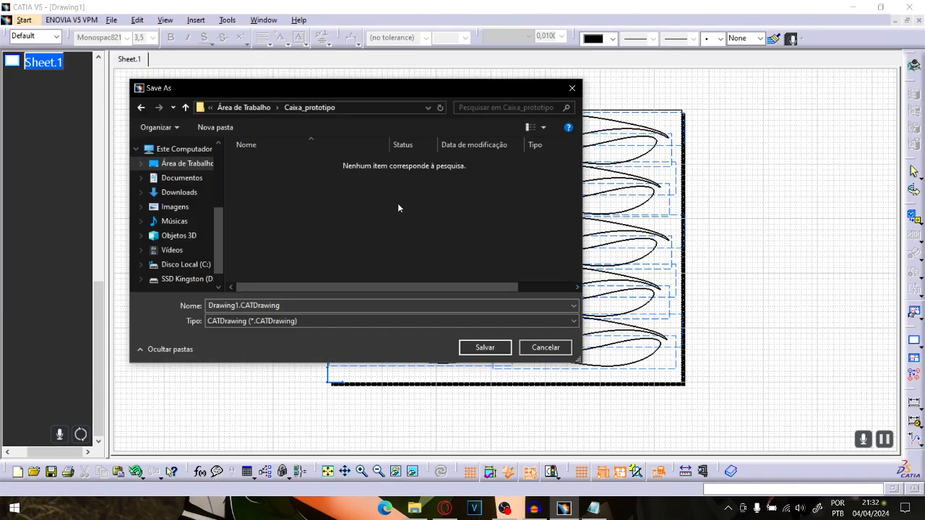
left_click(286, 306)
left_click(251, 305)
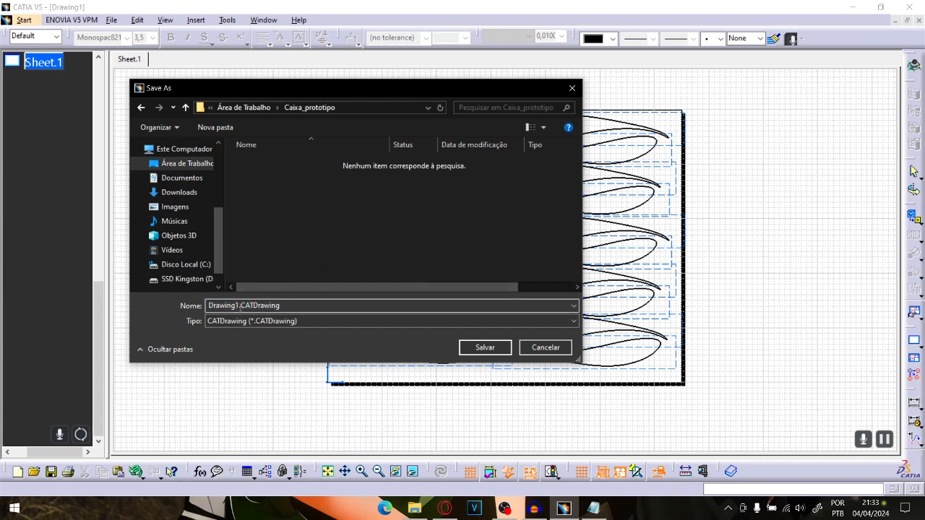
left_click_drag(237, 306, 168, 325)
type("Arquivb")
left_click(277, 321)
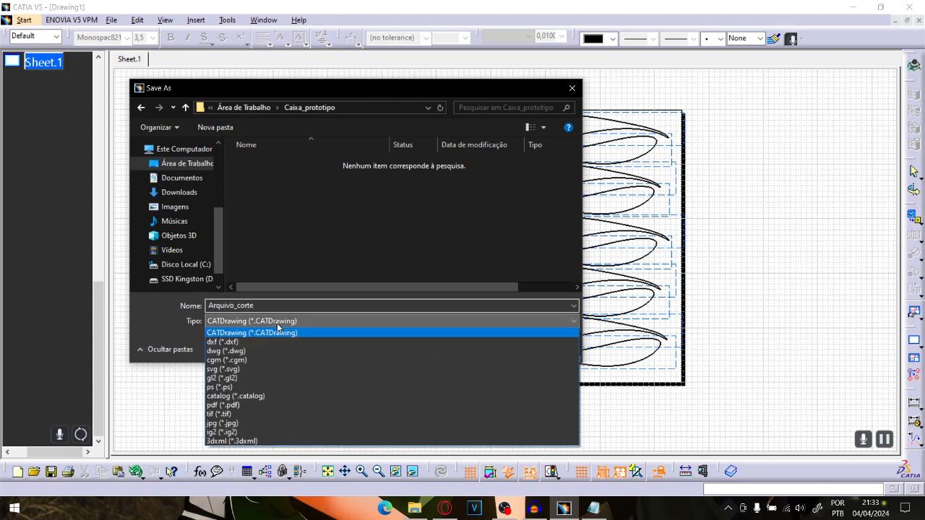
left_click(237, 342)
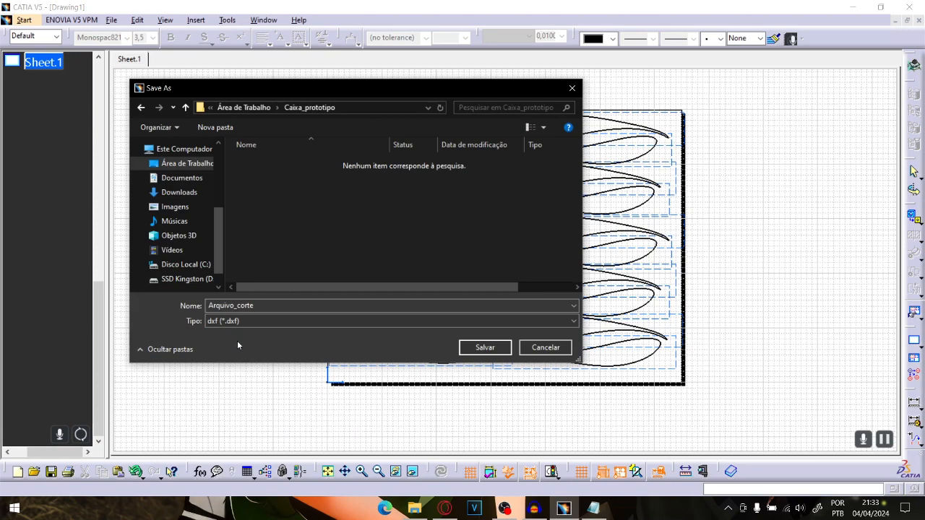
left_click(543, 348)
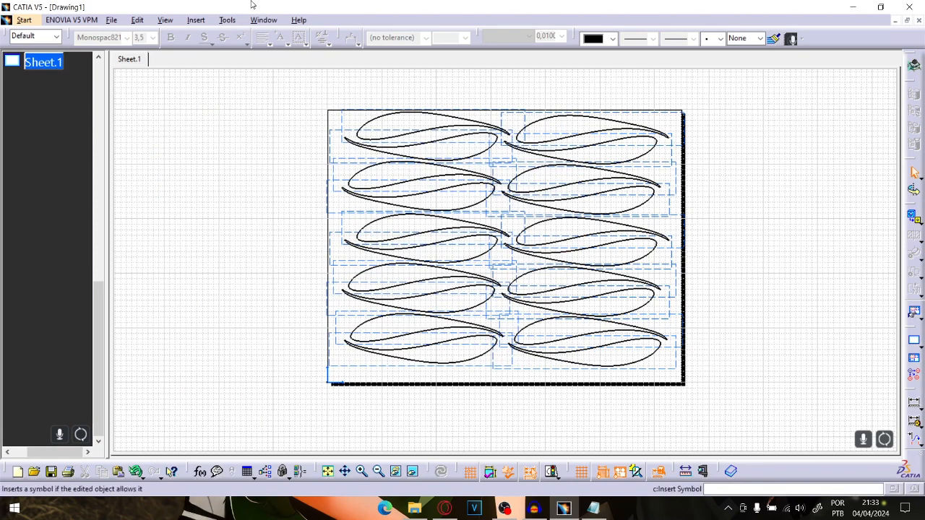
- Save the drawing as Arquivo_corte in dwg format in the Caixa_prototipo folder
left_click(112, 22)
left_click(108, 21)
left_click(106, 22)
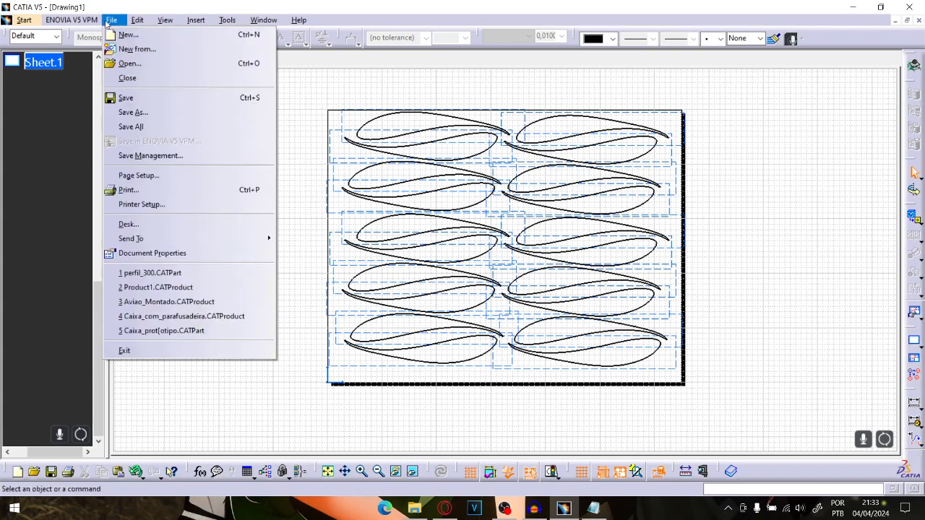
left_click(133, 112)
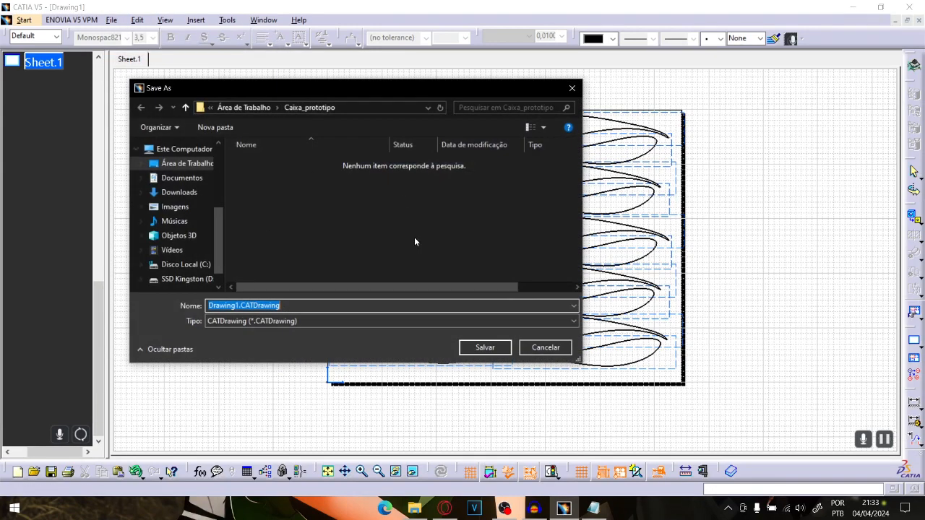
left_click(257, 306)
left_click(274, 321)
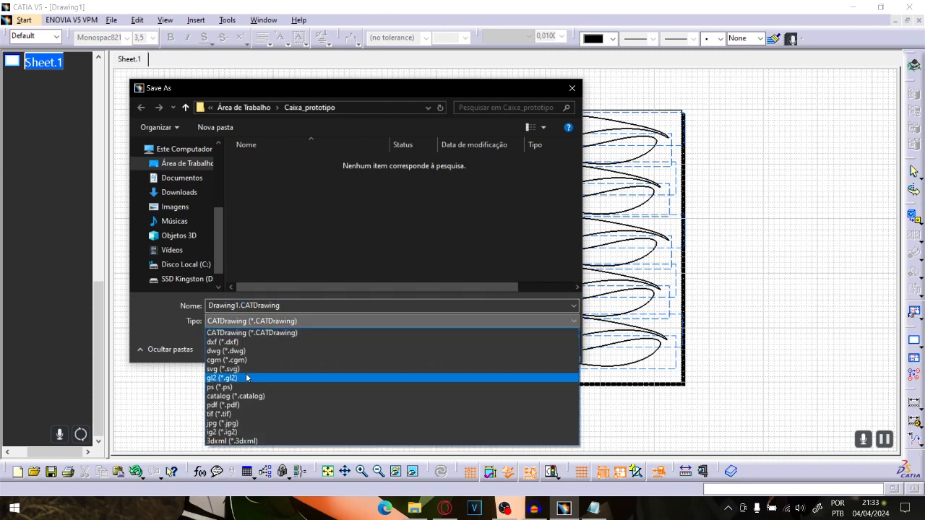
left_click(227, 351)
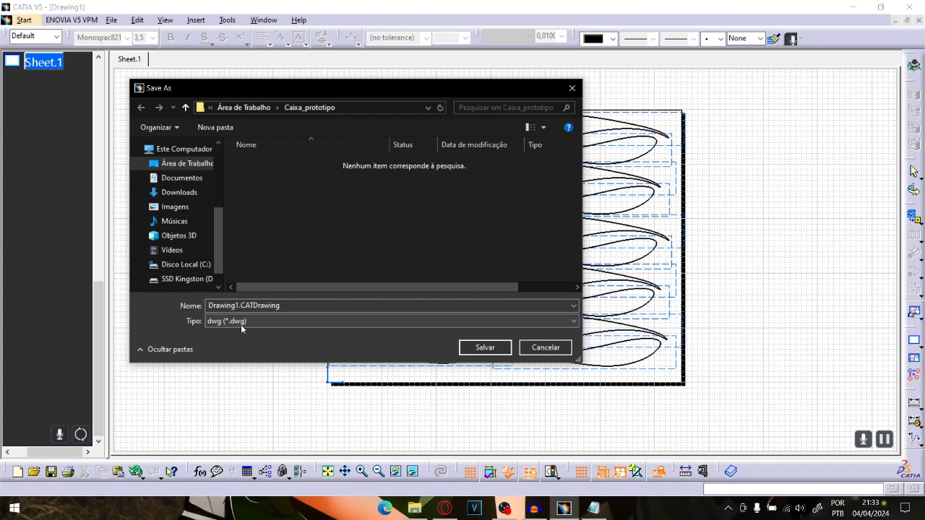
left_click(289, 306)
left_click(291, 307)
key("BackSpace")
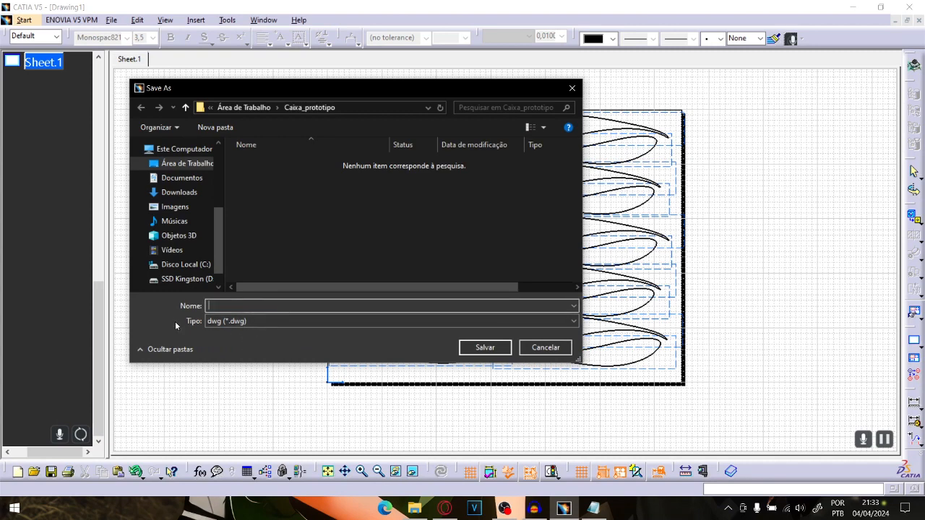
type("Arq")
key("Return")
- Close the drawing and the perfil_300 part, and go to the desktop
middle_click_drag(279, 147, 281, 180, "ctrl")
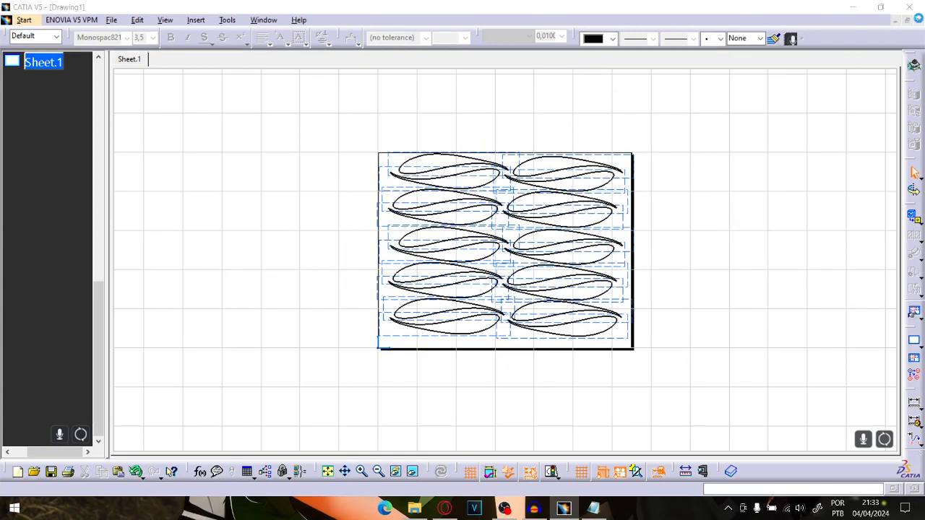
left_click(918, 20)
left_click(499, 281)
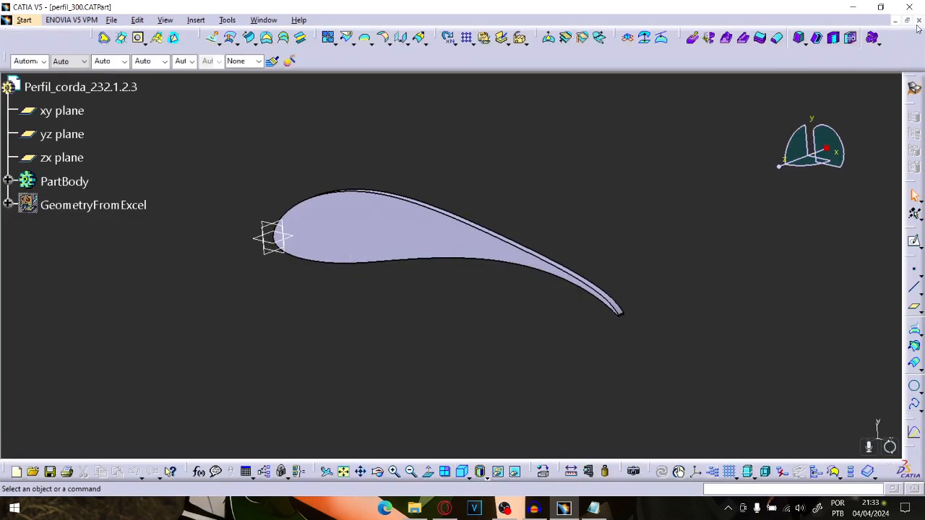
left_click(918, 20)
left_click(922, 508)
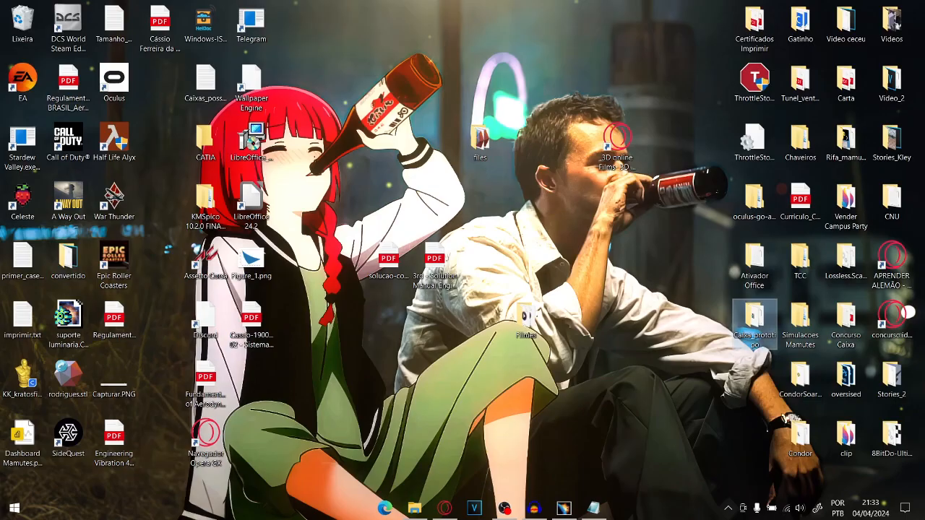
- Open the Caixa_prototipo folder and load the exported Arquivo_corte.dwg into CATIA
double_click(744, 340)
left_click(267, 137)
mouse_move(267, 138)
left_mouse_down()
mouse_move(477, 364)
mouse_move(571, 492)
mouse_move(564, 506)
mouse_move(425, 264)
left_mouse_up()
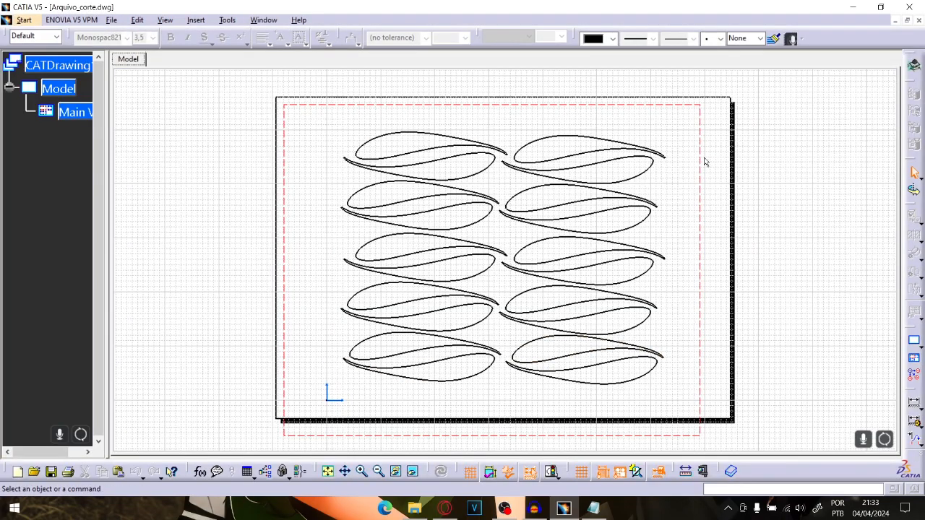
- Select the Main View holding all the airfoils and reposition it as one block within the Model sheet
left_click(701, 159)
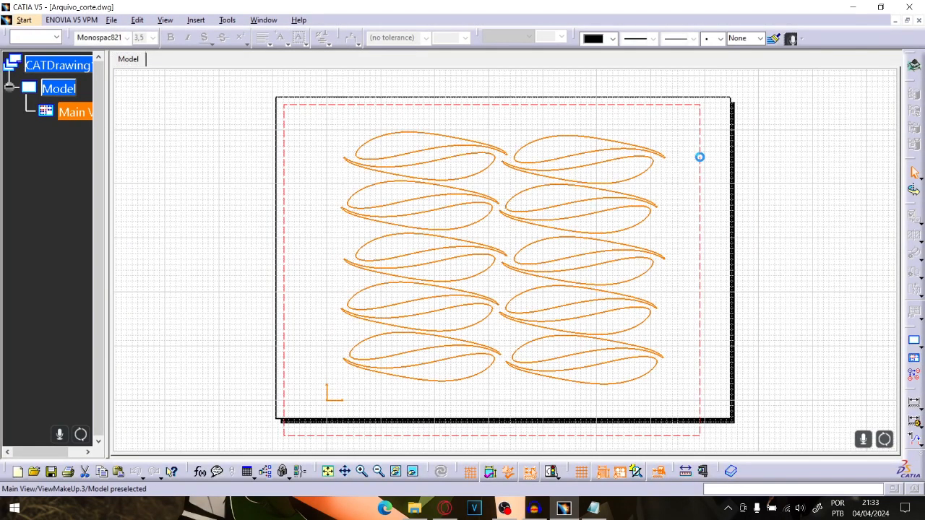
left_click_drag(263, 84, 756, 423)
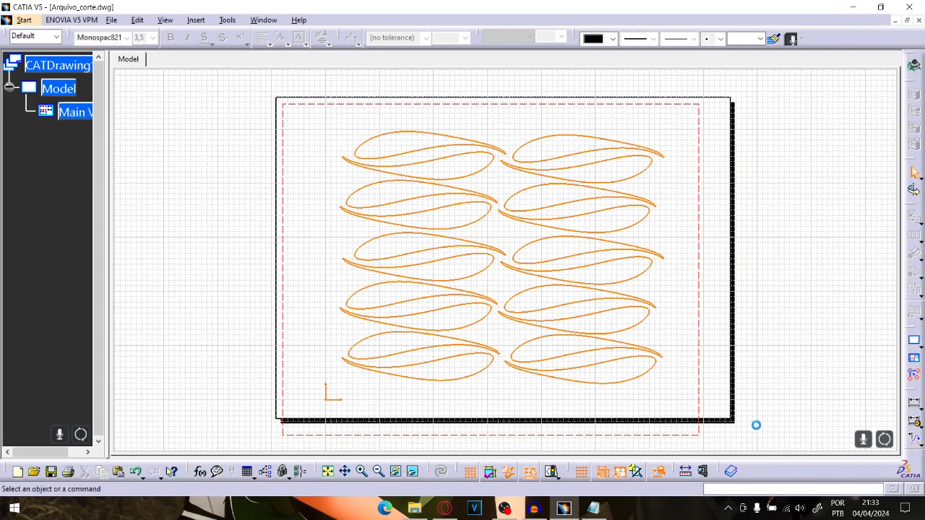
left_click(60, 90)
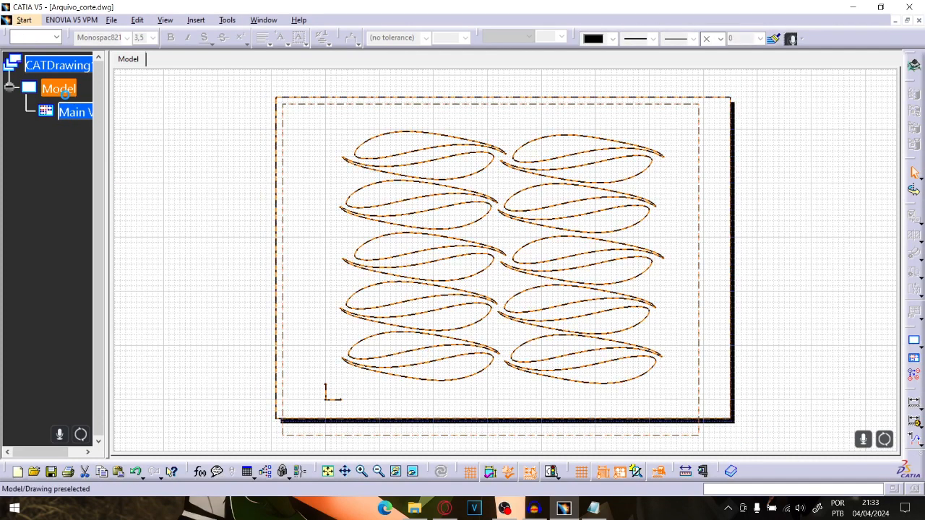
left_click(242, 110)
mouse_move(699, 197)
left_mouse_down()
mouse_move(692, 206)
mouse_move(704, 200)
left_mouse_up()
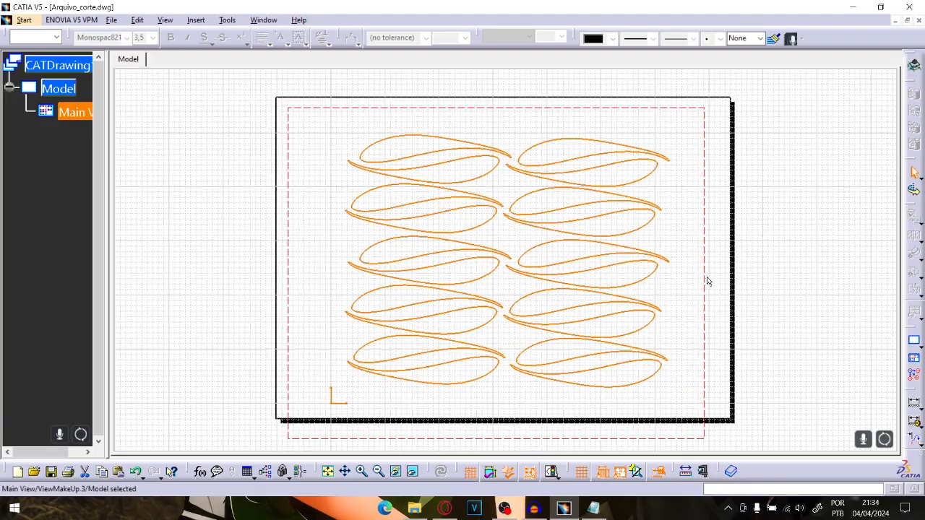
left_click_drag(707, 281, 786, 295)
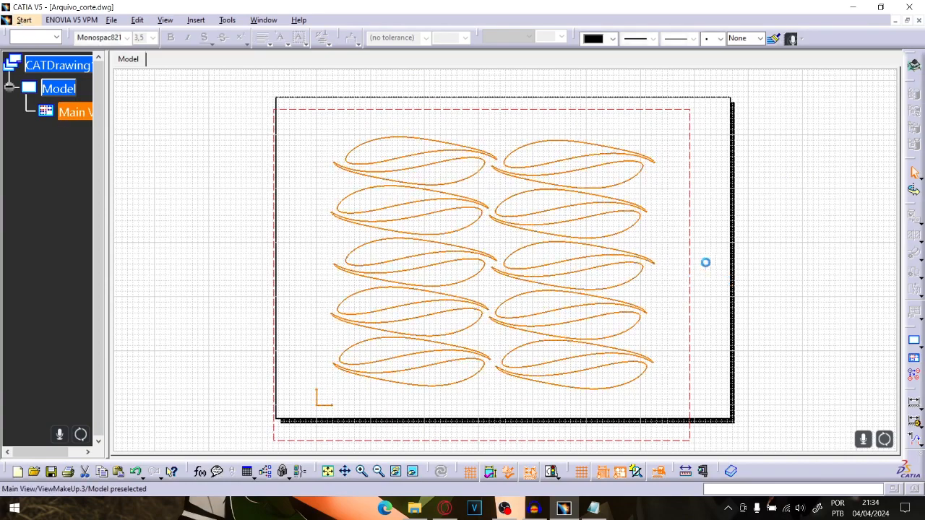
middle_click_drag(402, 266, 386, 321)
middle_click_drag(450, 297, 436, 281, "ctrl")
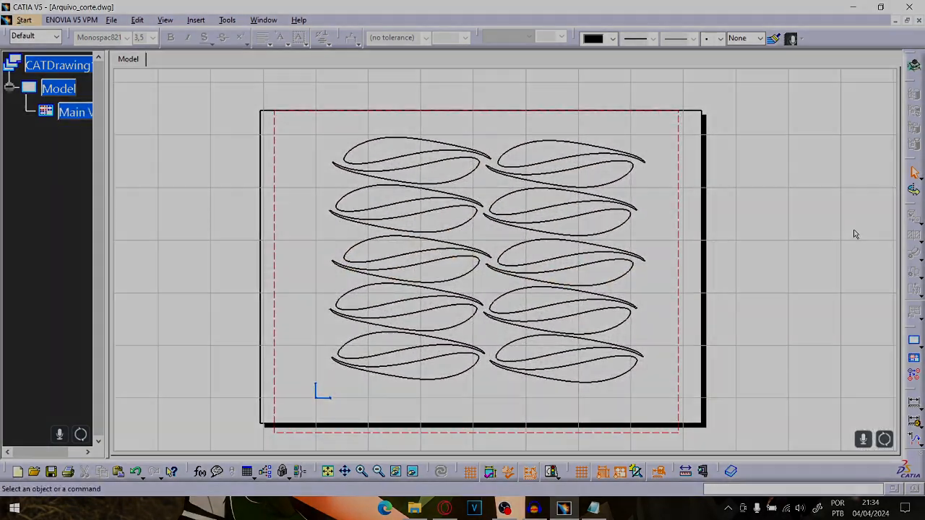